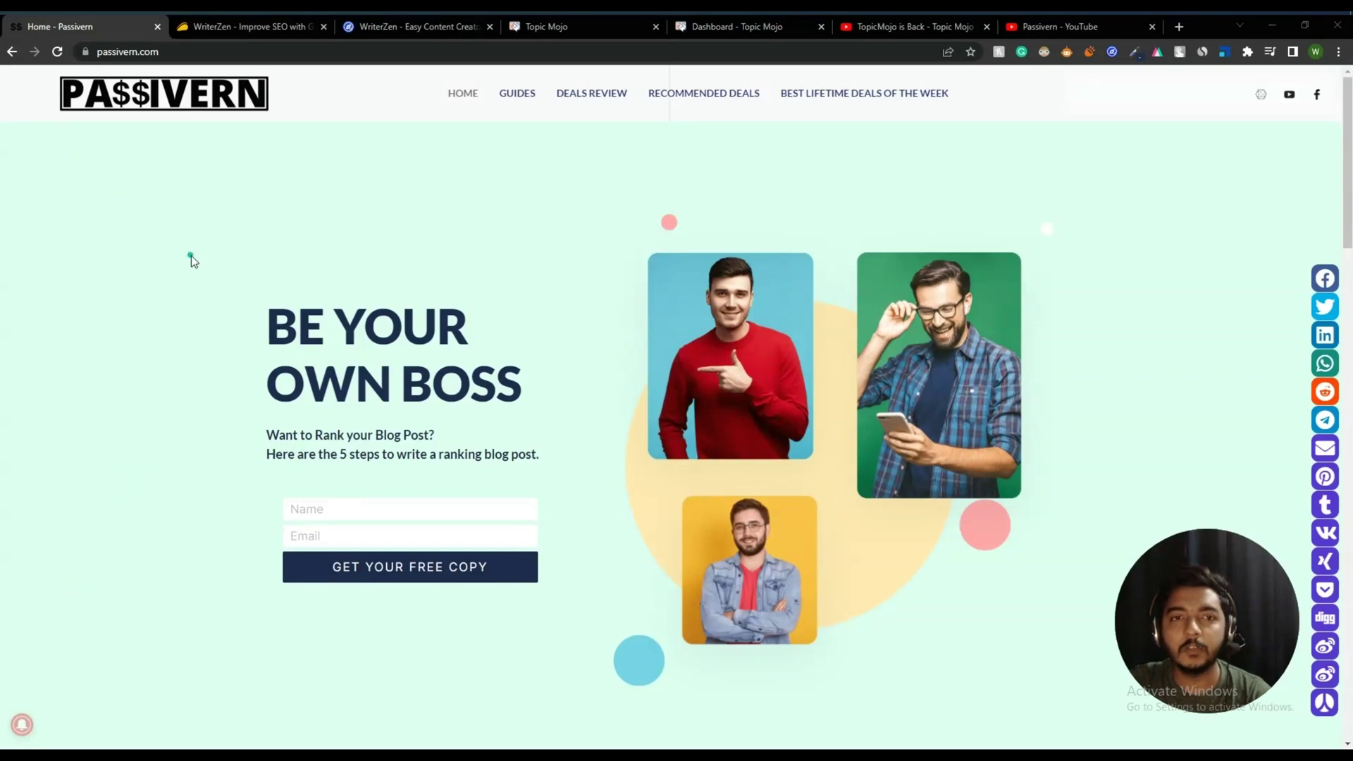
Look over the WriterZen and TopicMojo deal tabs, ending on the Passivern YouTube channel.
click(220, 29)
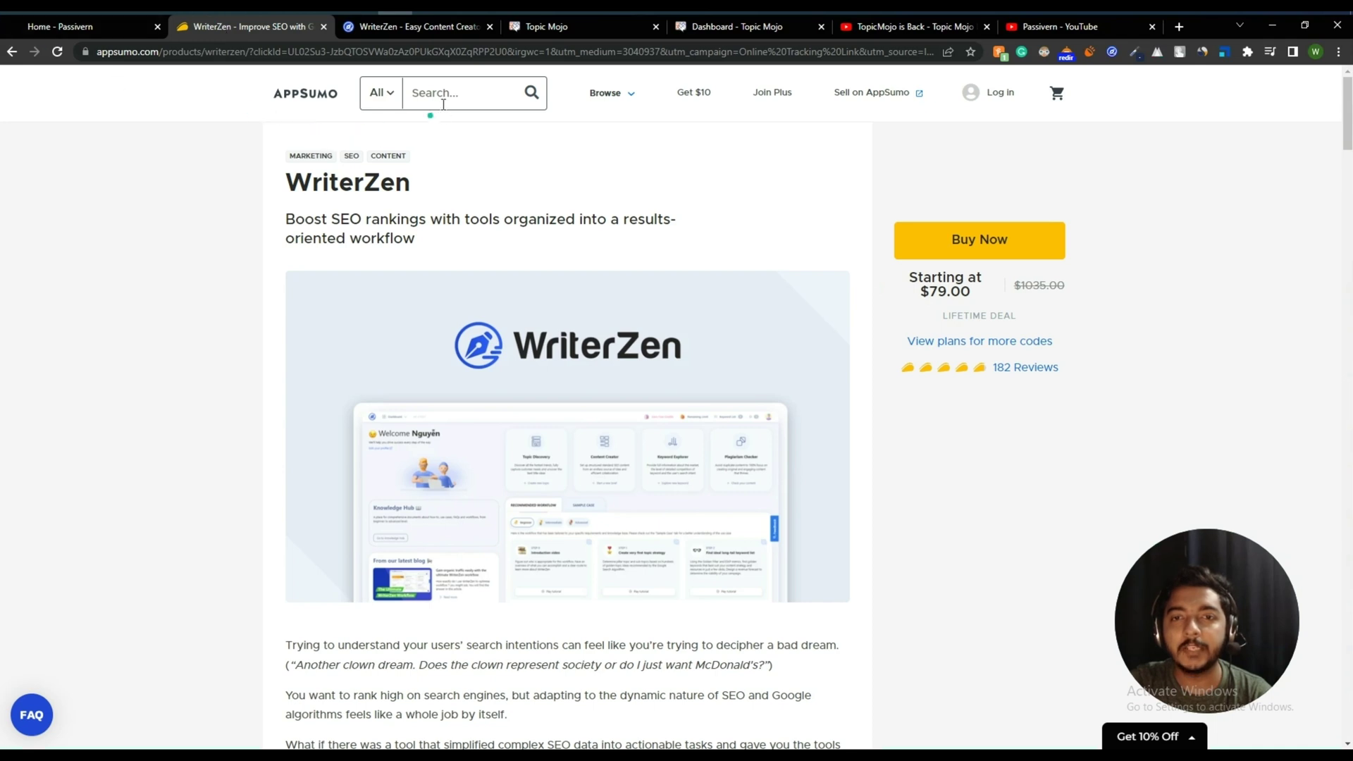
click(606, 35)
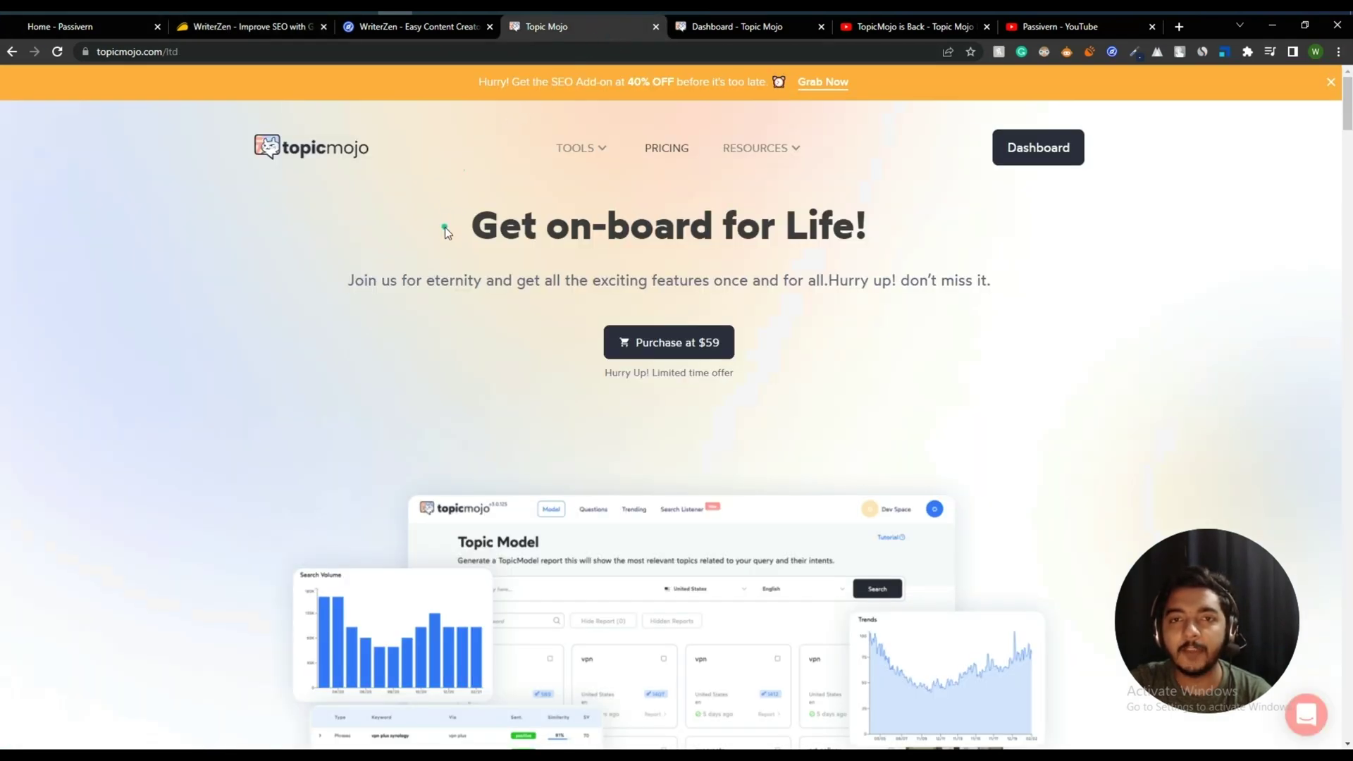
click(1060, 32)
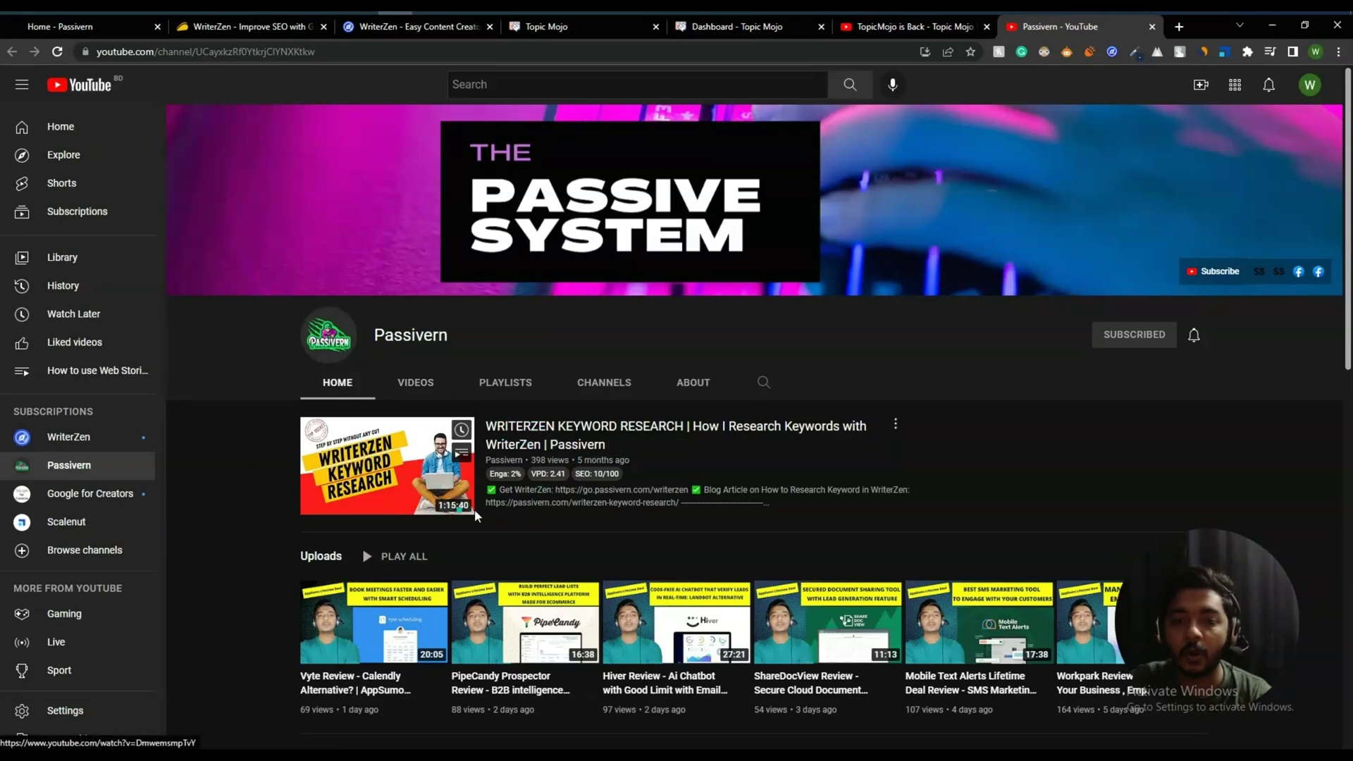
Search the Passivern channel's uploads for 'writerzen'.
click(416, 393)
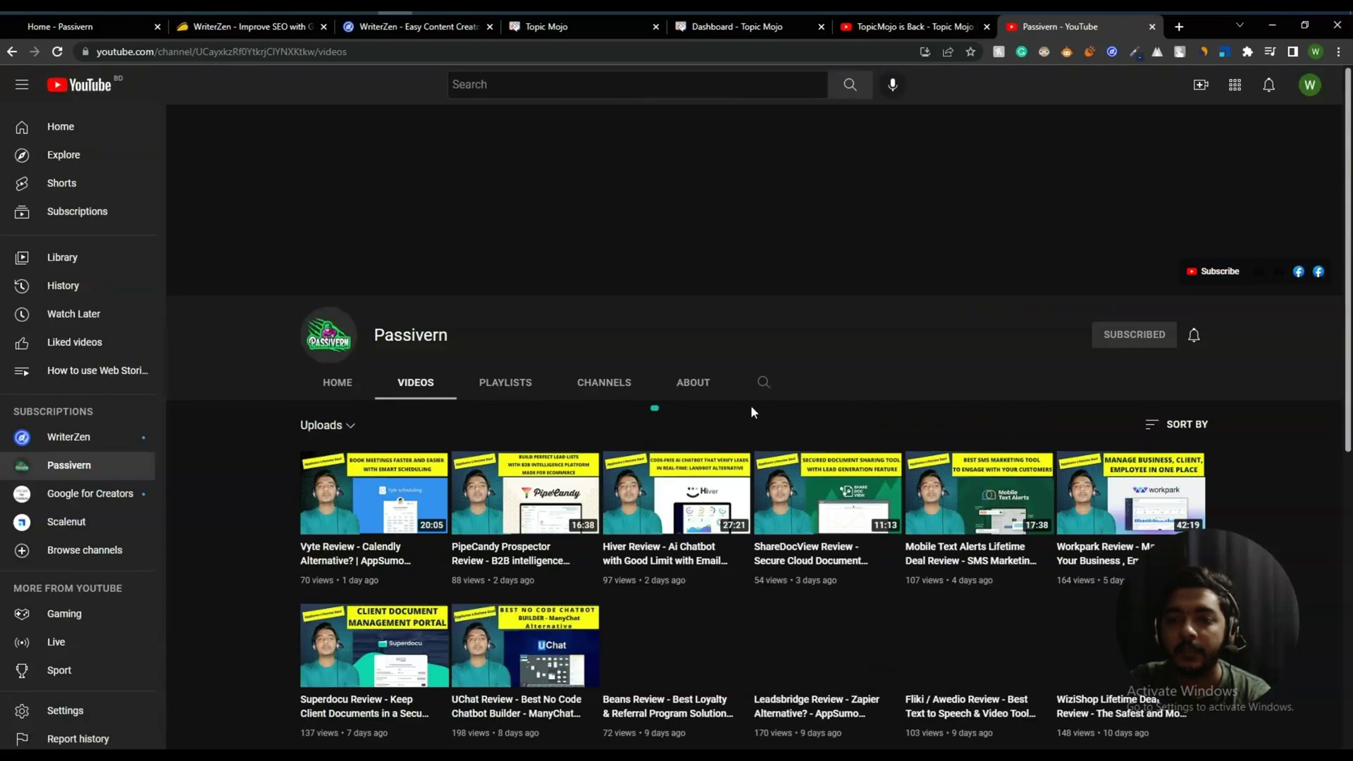
click(772, 387)
text(writerzen)
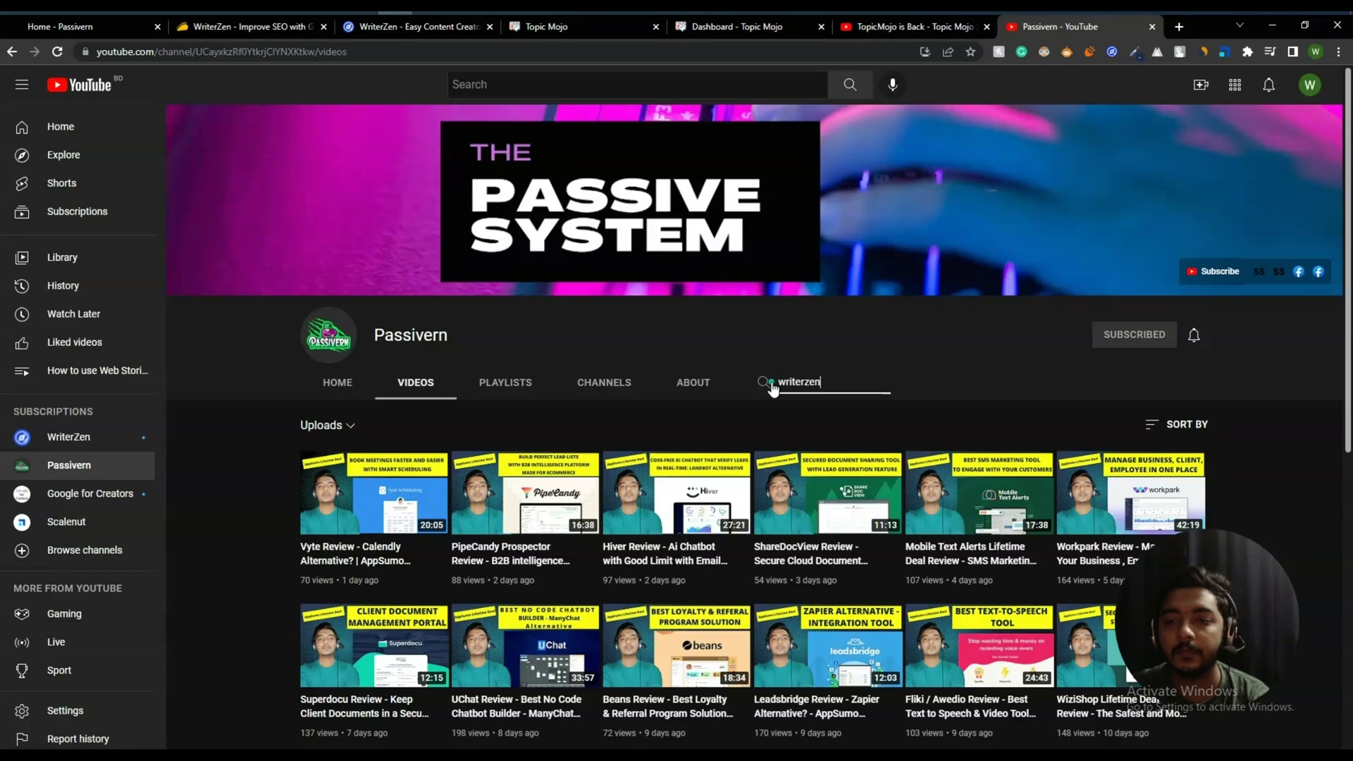
key(Return)
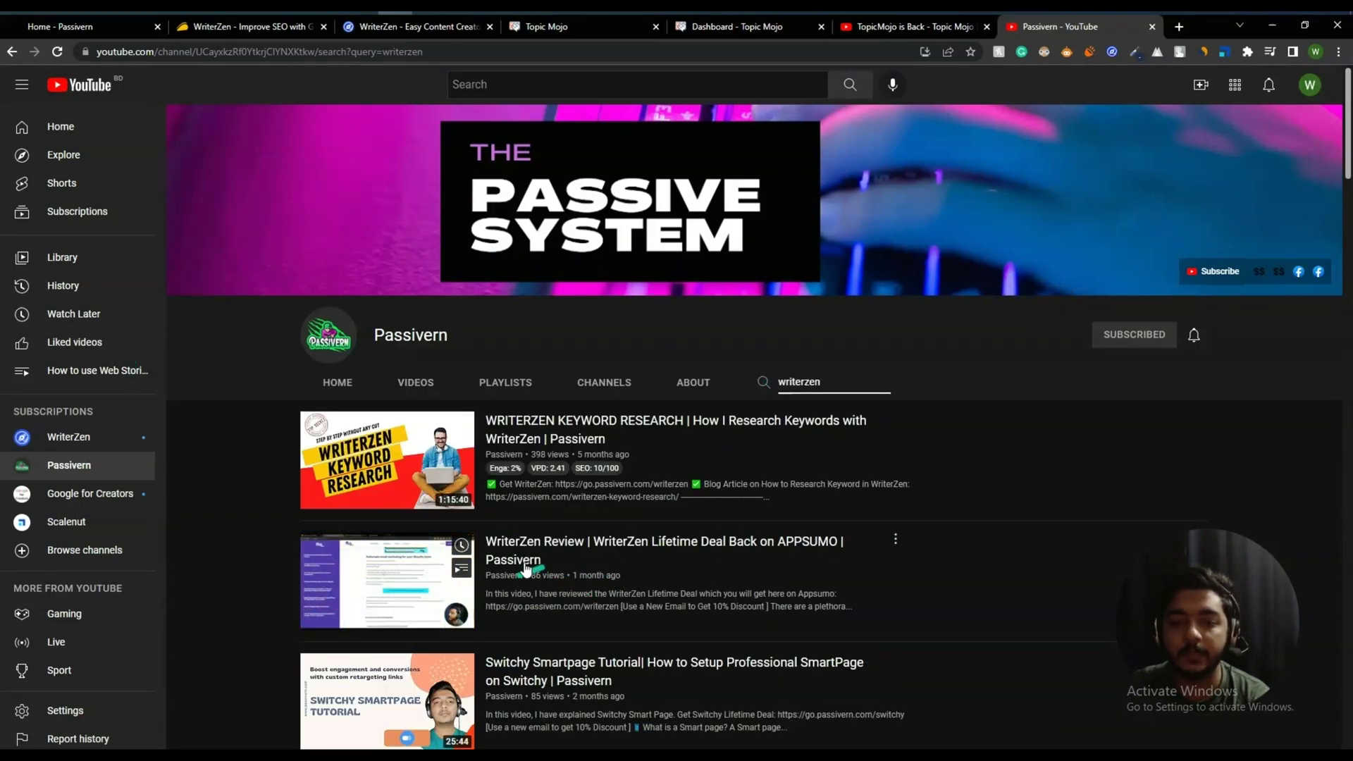
Change the channel search to 'topicmojo' and open the 'TopicMojo is Back' review video.
double_click(845, 377)
text(t)
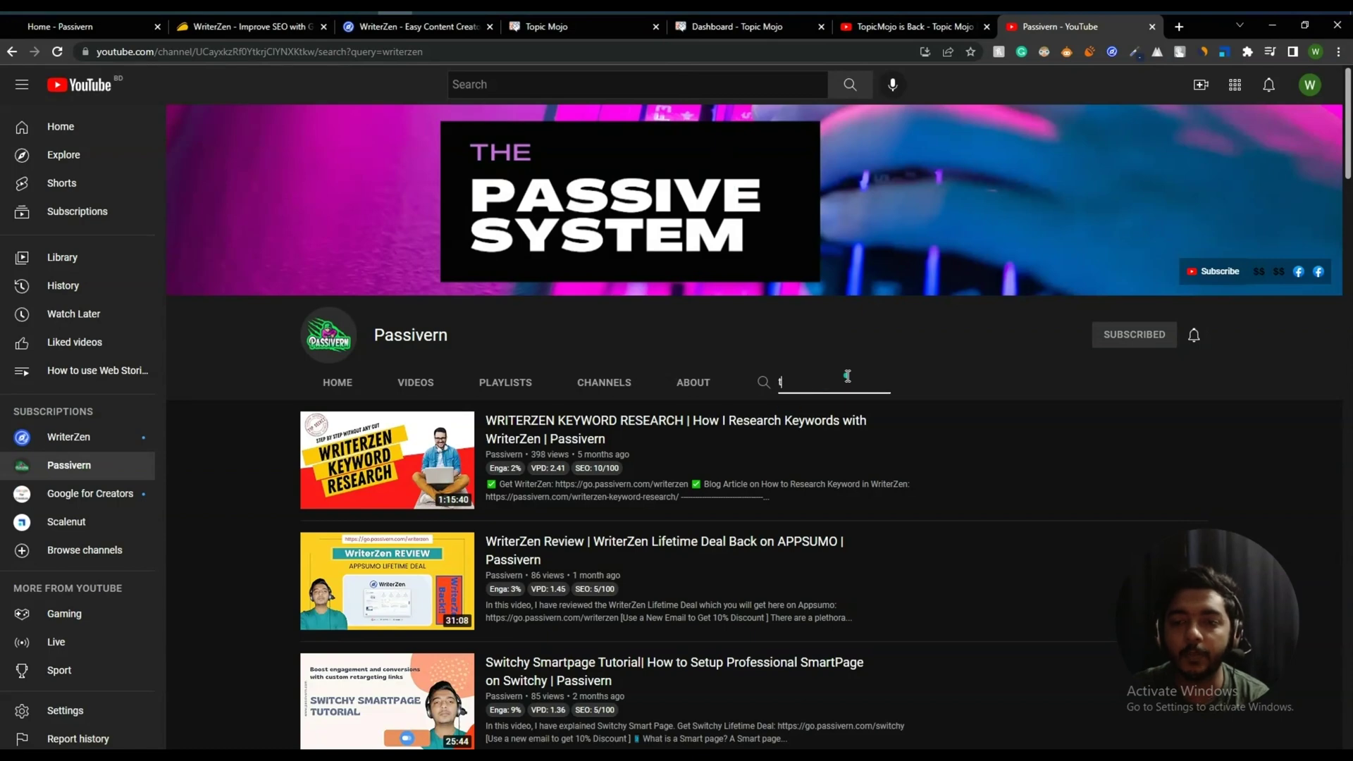
text(opicmojo)
key(Return)
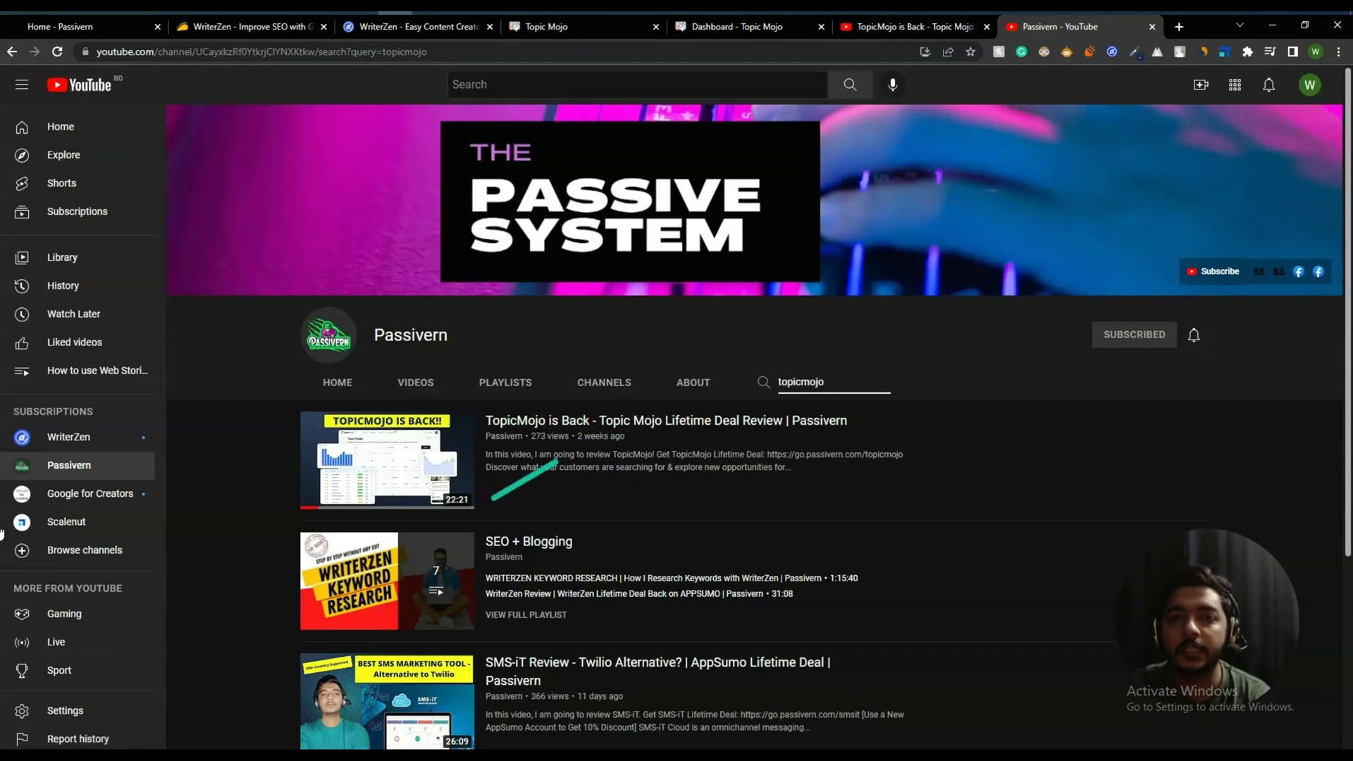
click(890, 24)
Highlight the 'TopicMojo is Back' video title.
scroll(661, 380, down, 4)
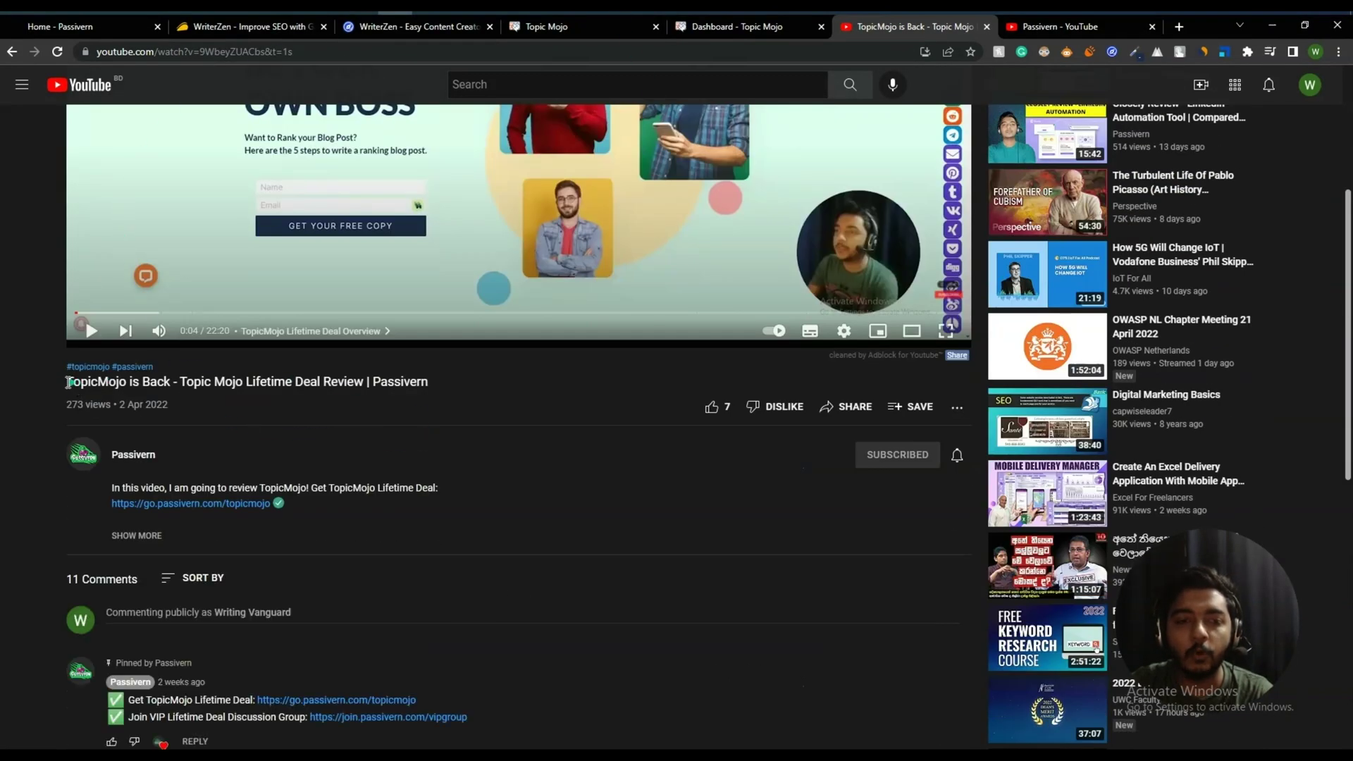
drag(68, 382, 172, 384)
click(162, 467)
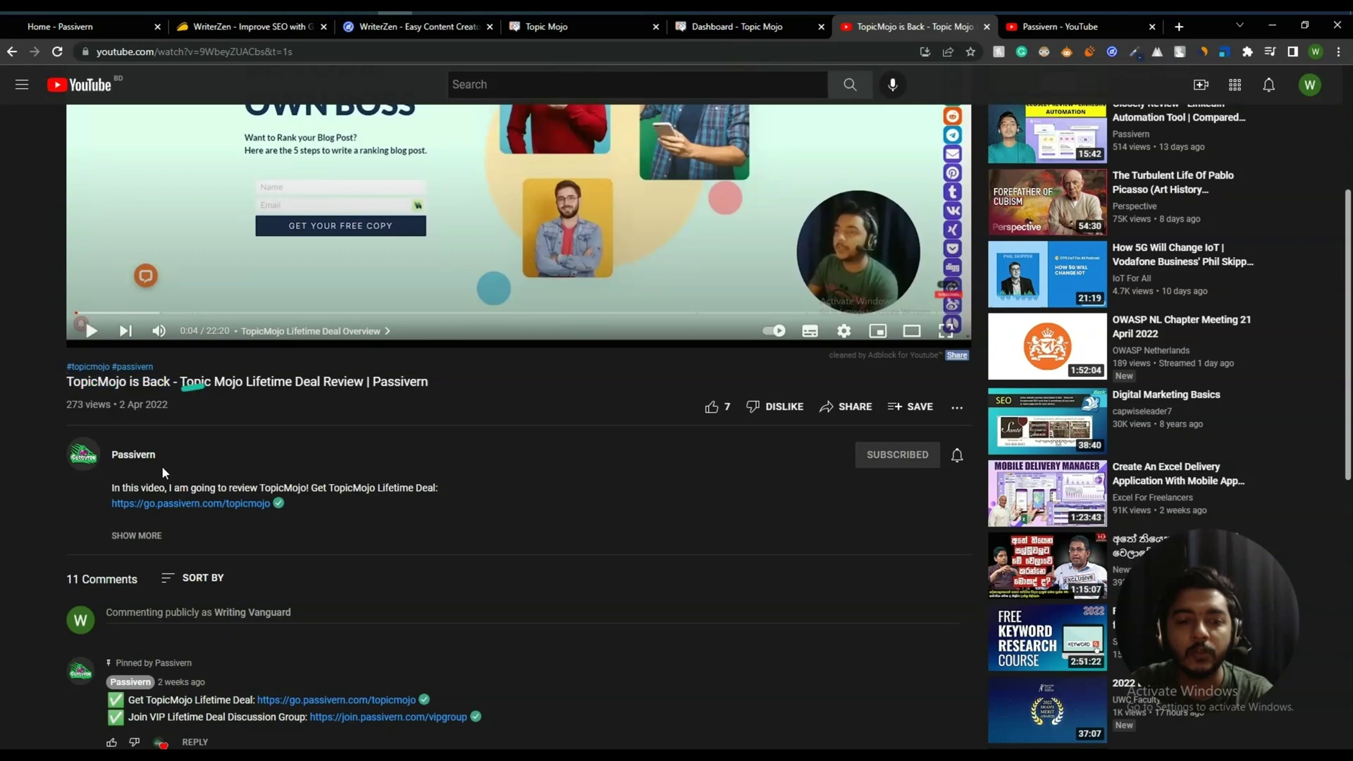
Highlight the comment comparing TopicMojo with WriterZen's Topic Discovery, then go to the WriterZen dashboard.
scroll(351, 668, down, 8)
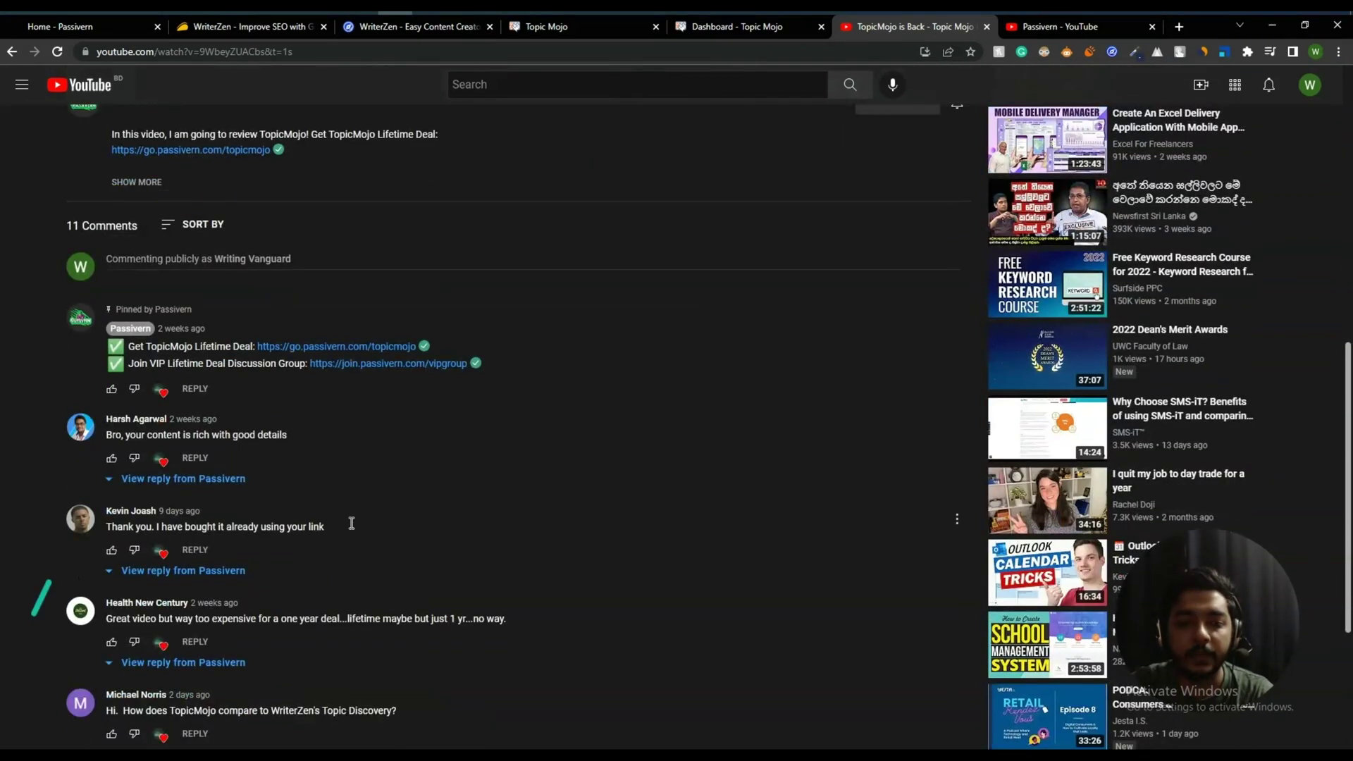
drag(552, 589, 447, 679)
drag(403, 542, 428, 536)
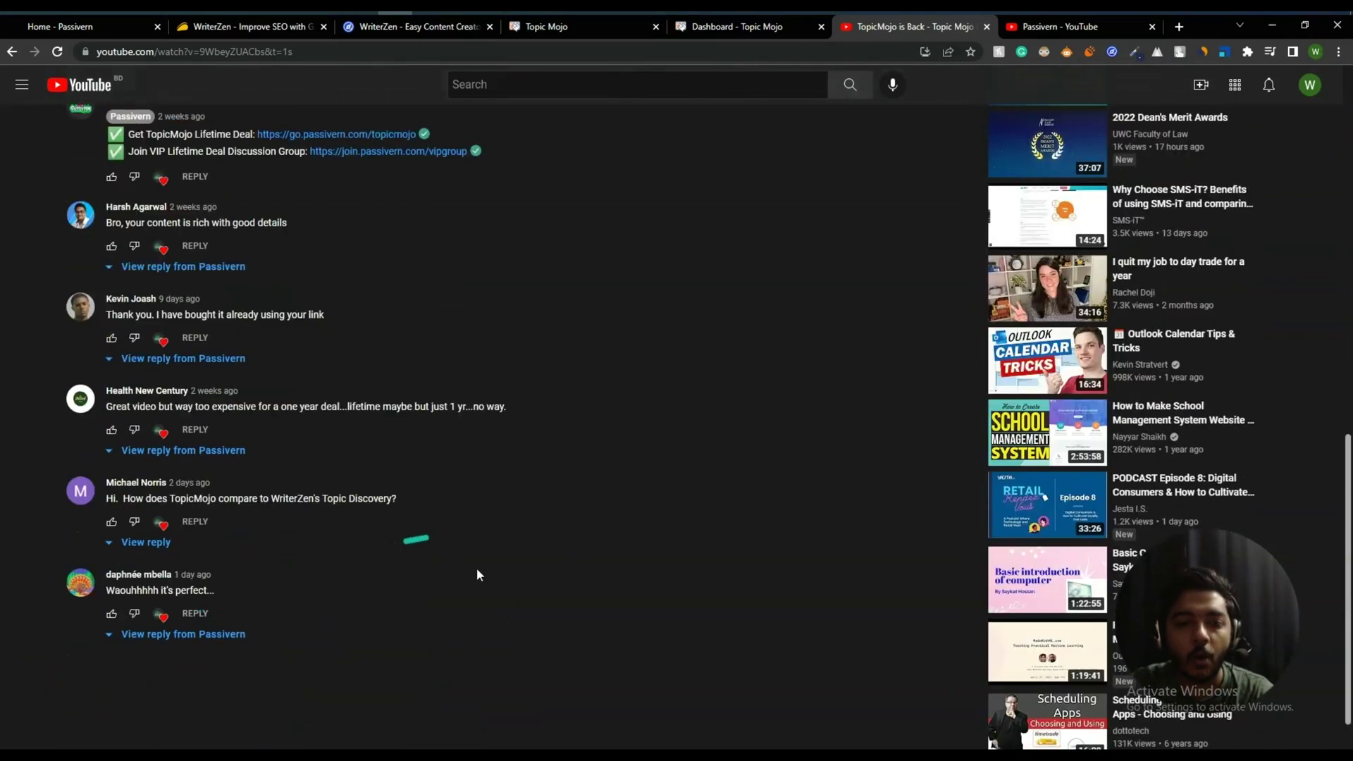
drag(361, 462, 395, 459)
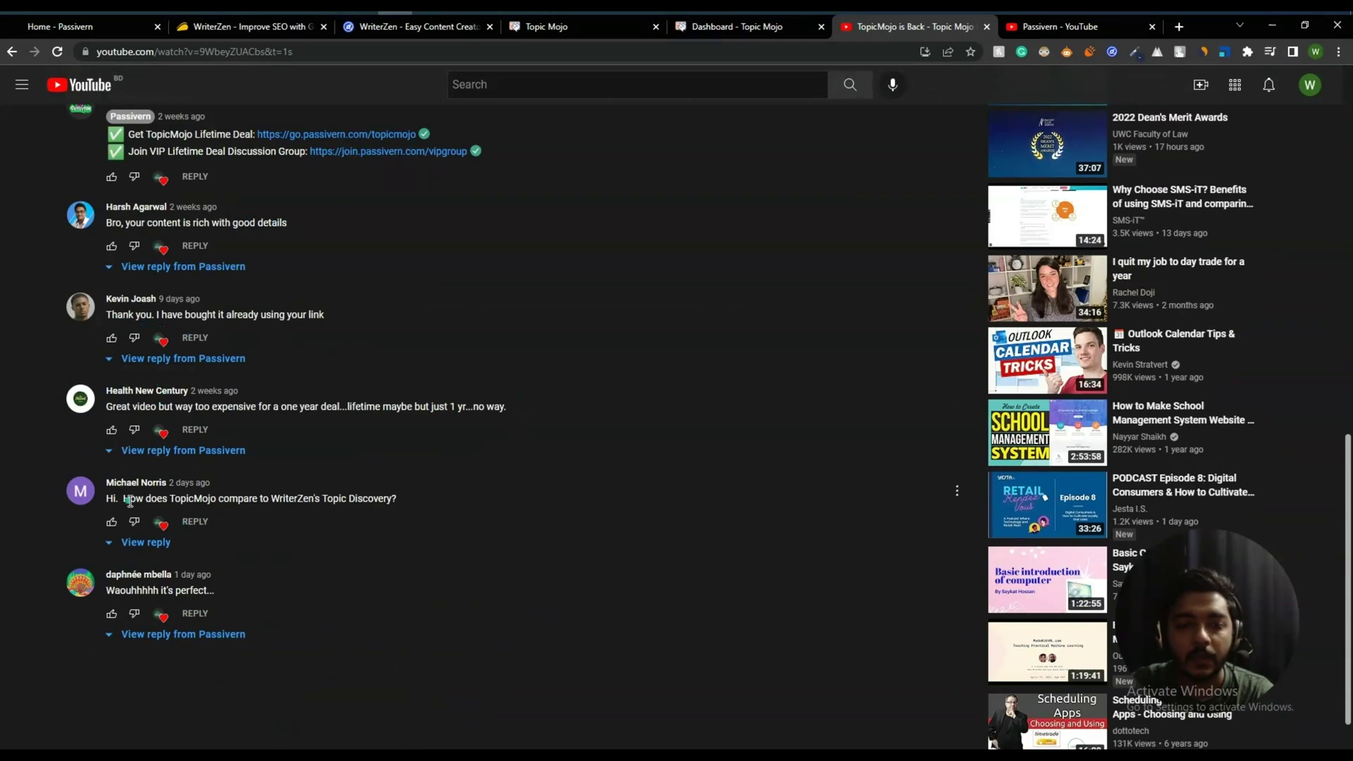
drag(129, 500, 416, 500)
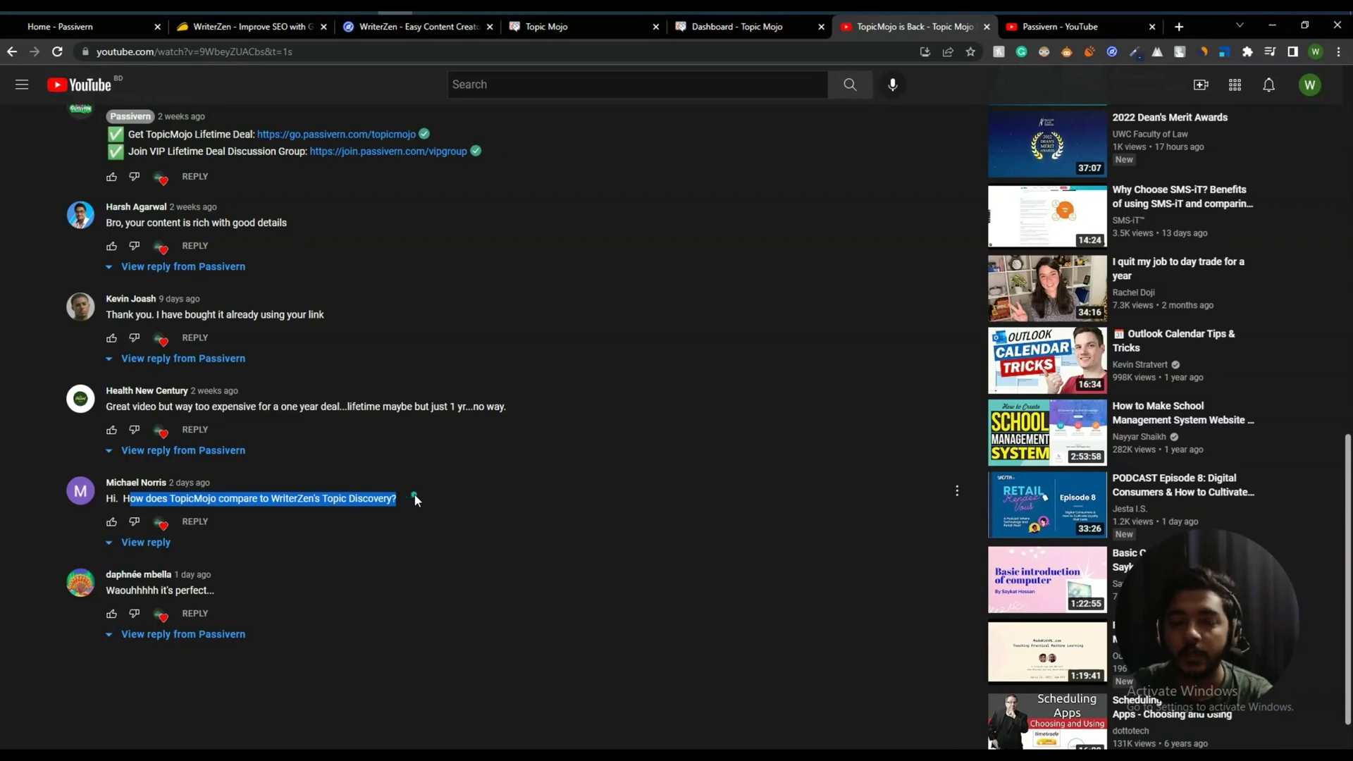
click(415, 501)
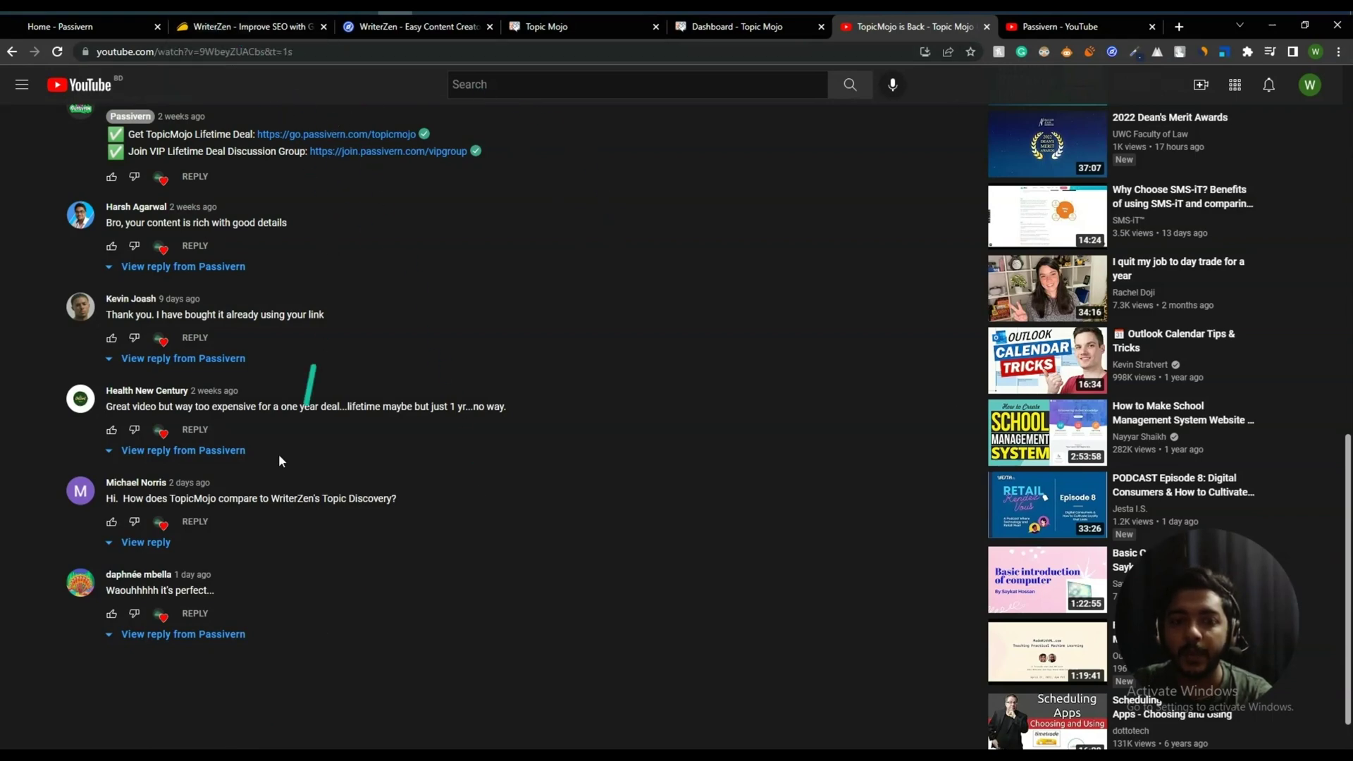
double_click(208, 499)
double_click(289, 500)
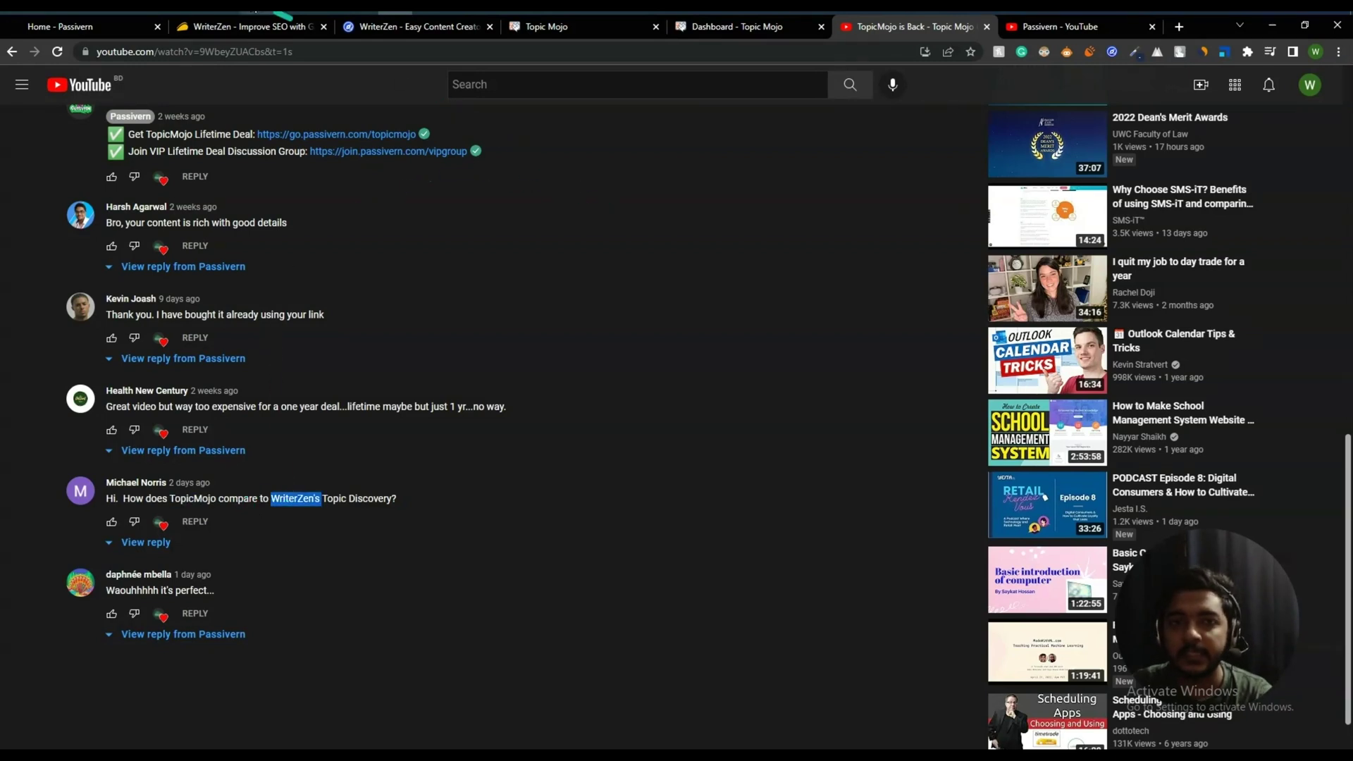
click(253, 31)
click(412, 26)
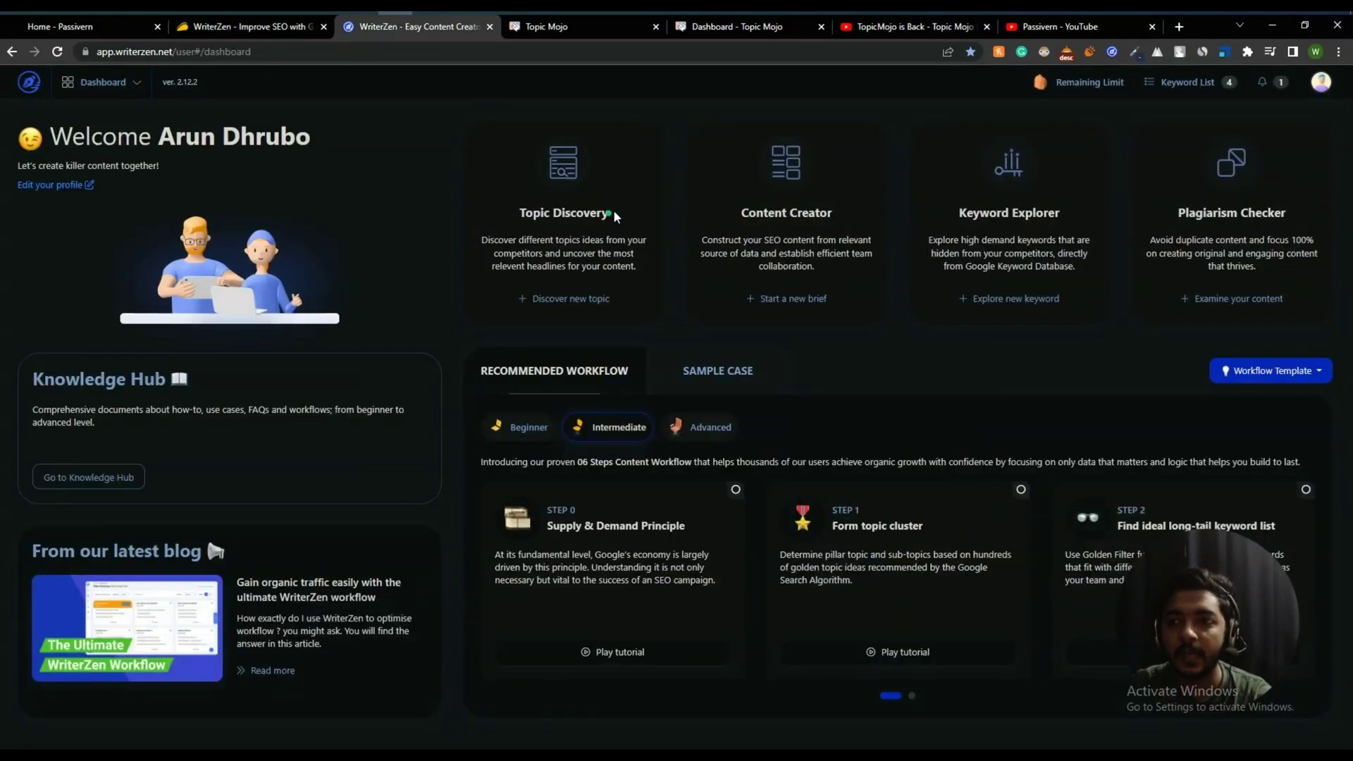
Glance at TopicMojo, then open Topic Discovery from WriterZen's Dashboard dropdown.
click(759, 31)
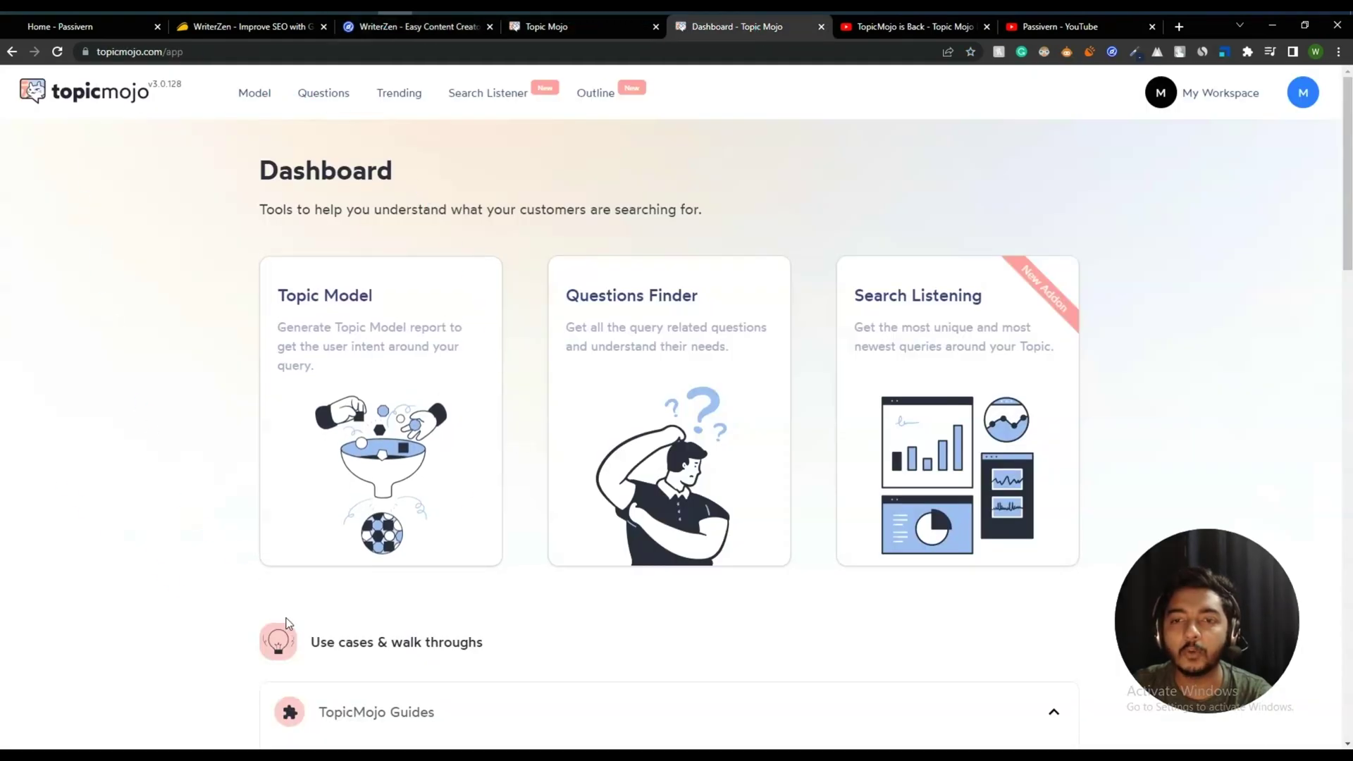
click(431, 31)
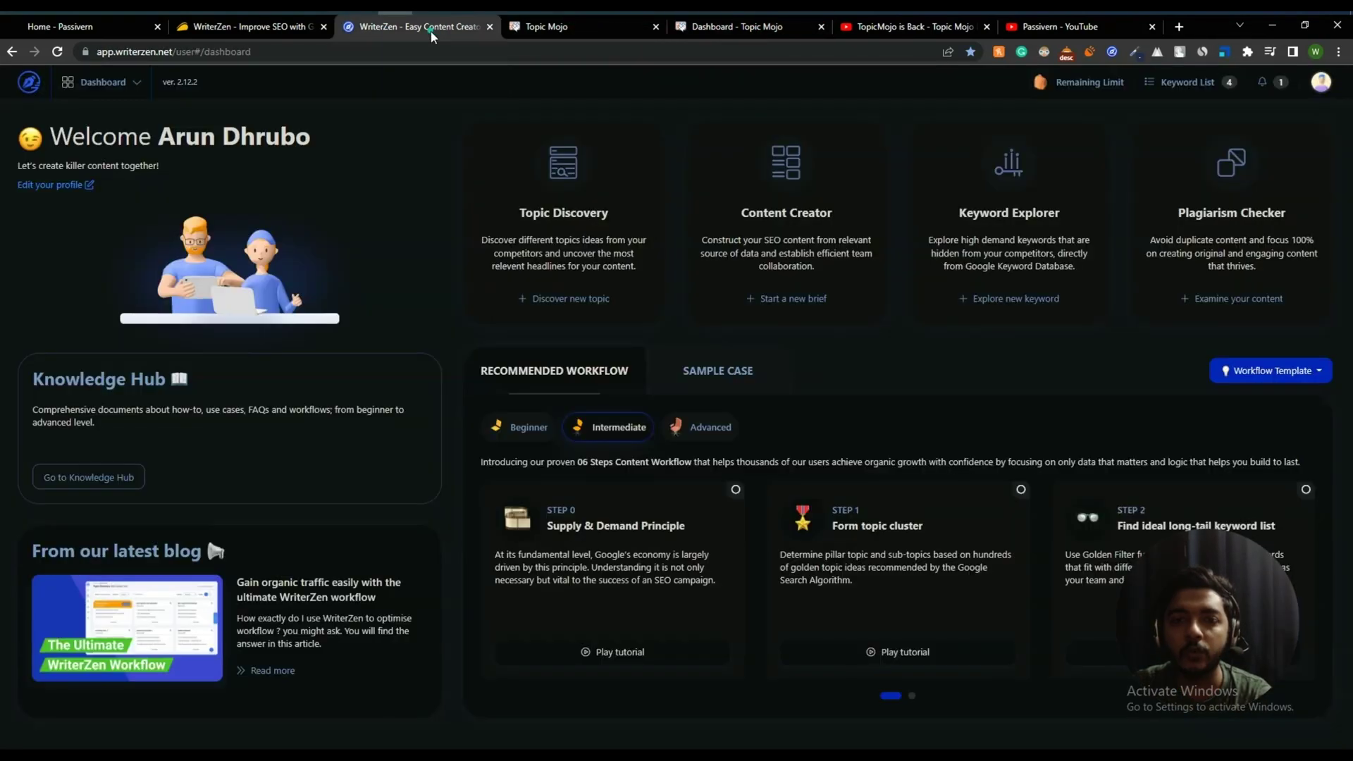
click(109, 84)
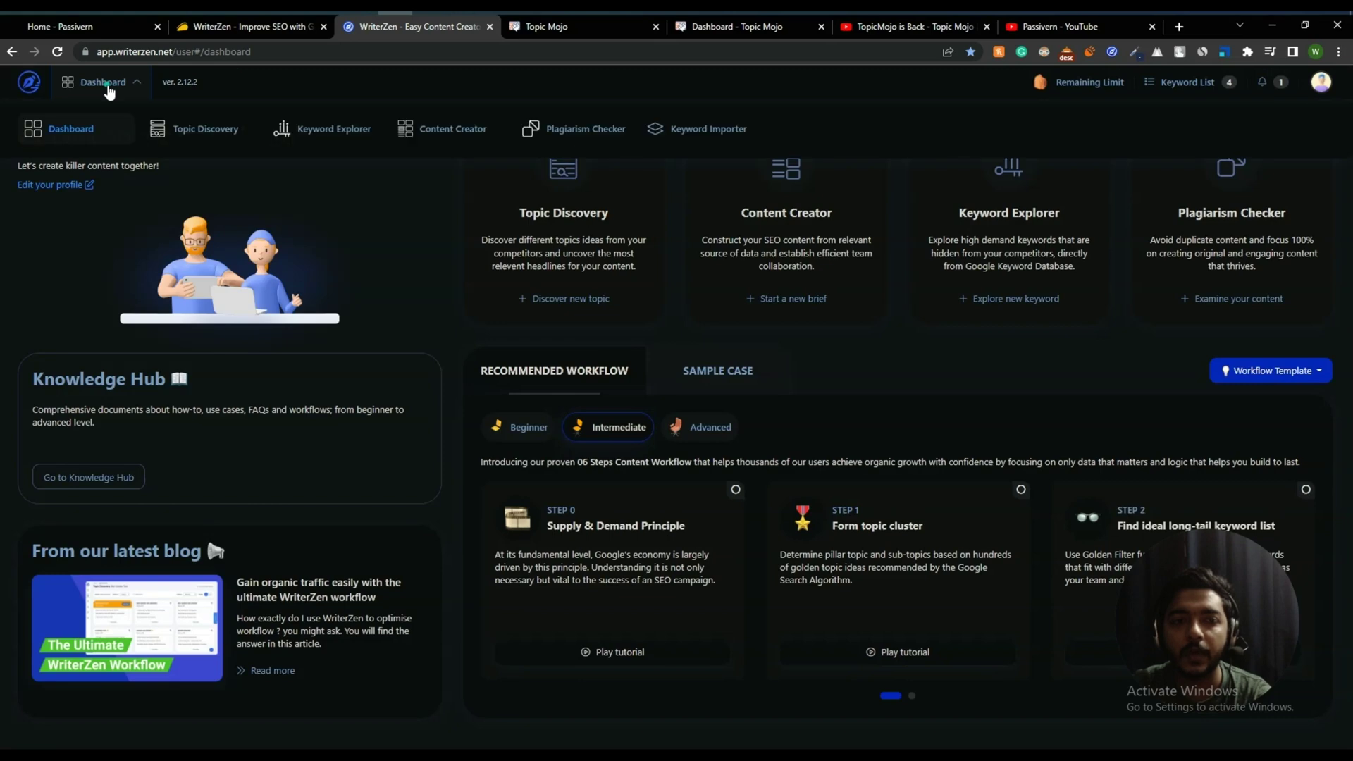
click(200, 132)
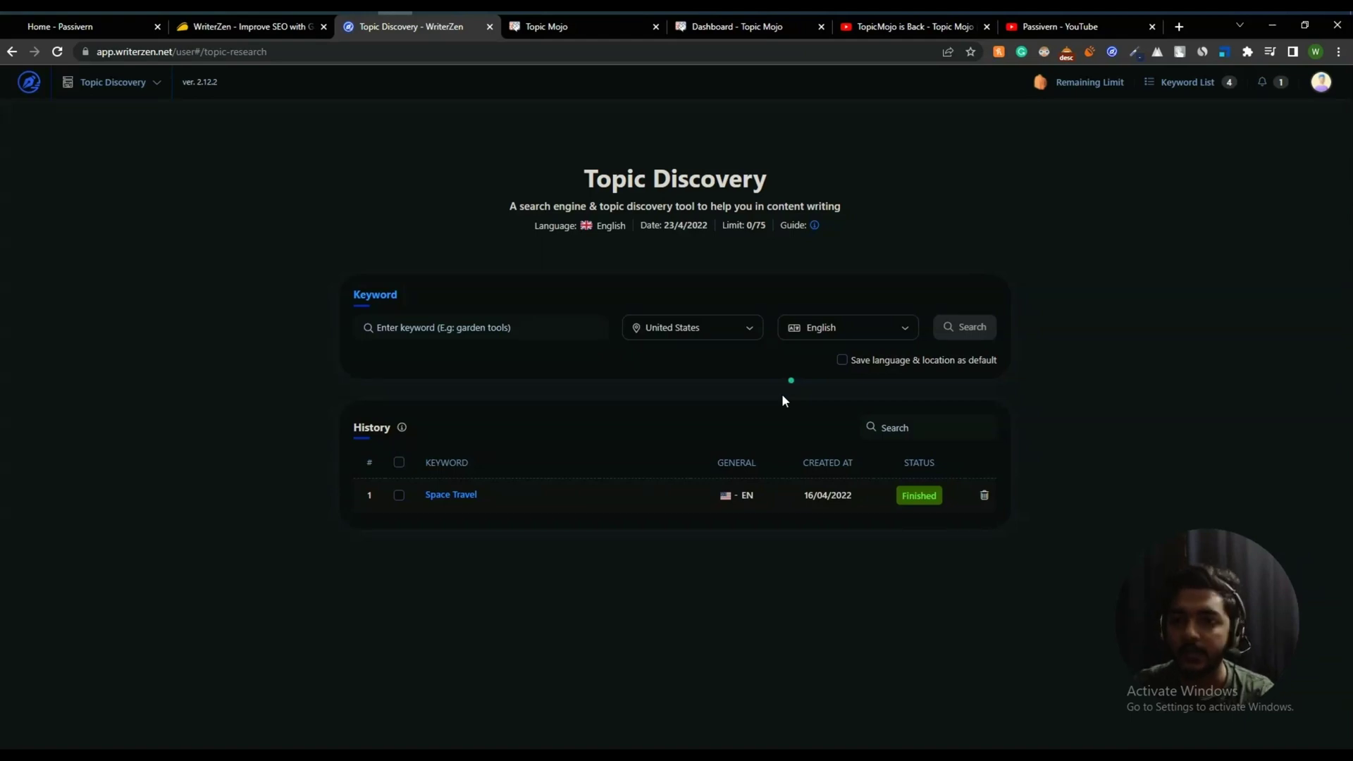
Search Topic Discovery for 'Email Marketing' with United States location and English language.
click(763, 28)
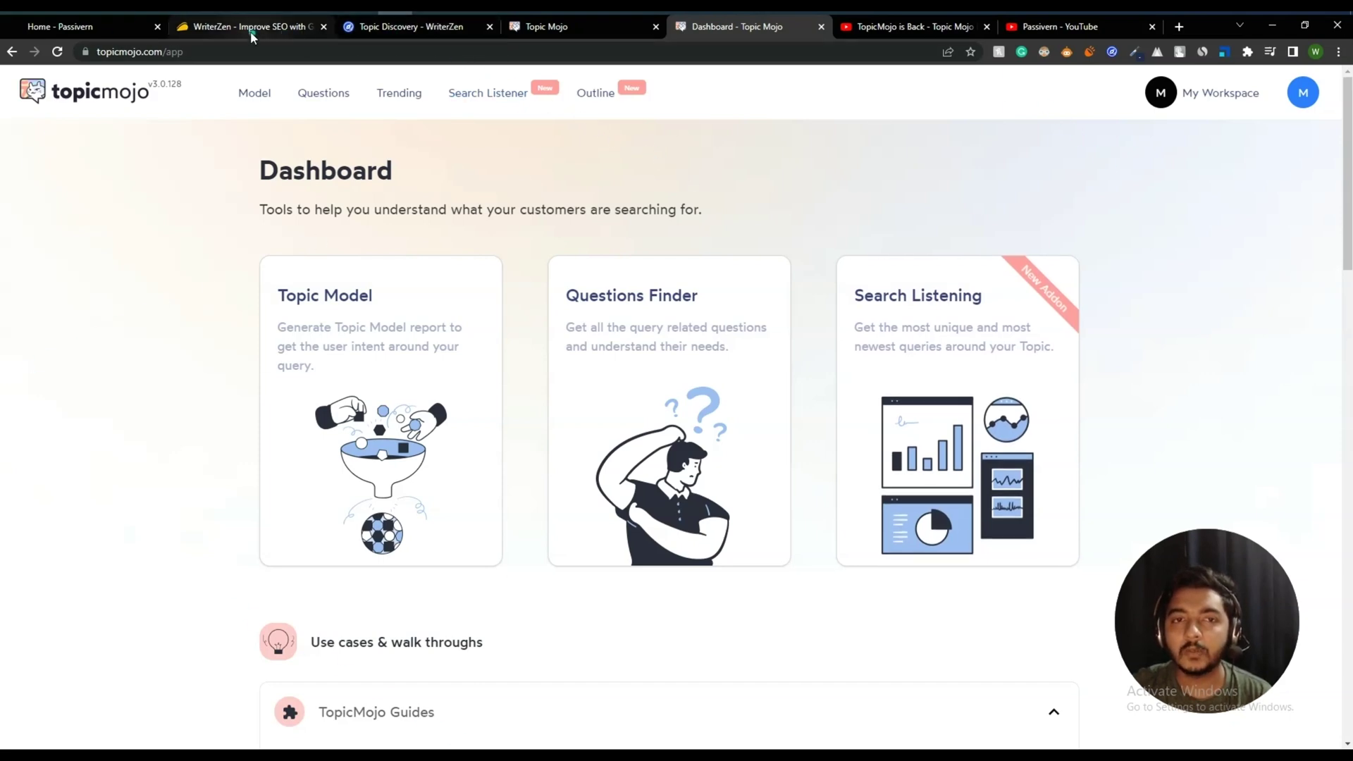
click(422, 32)
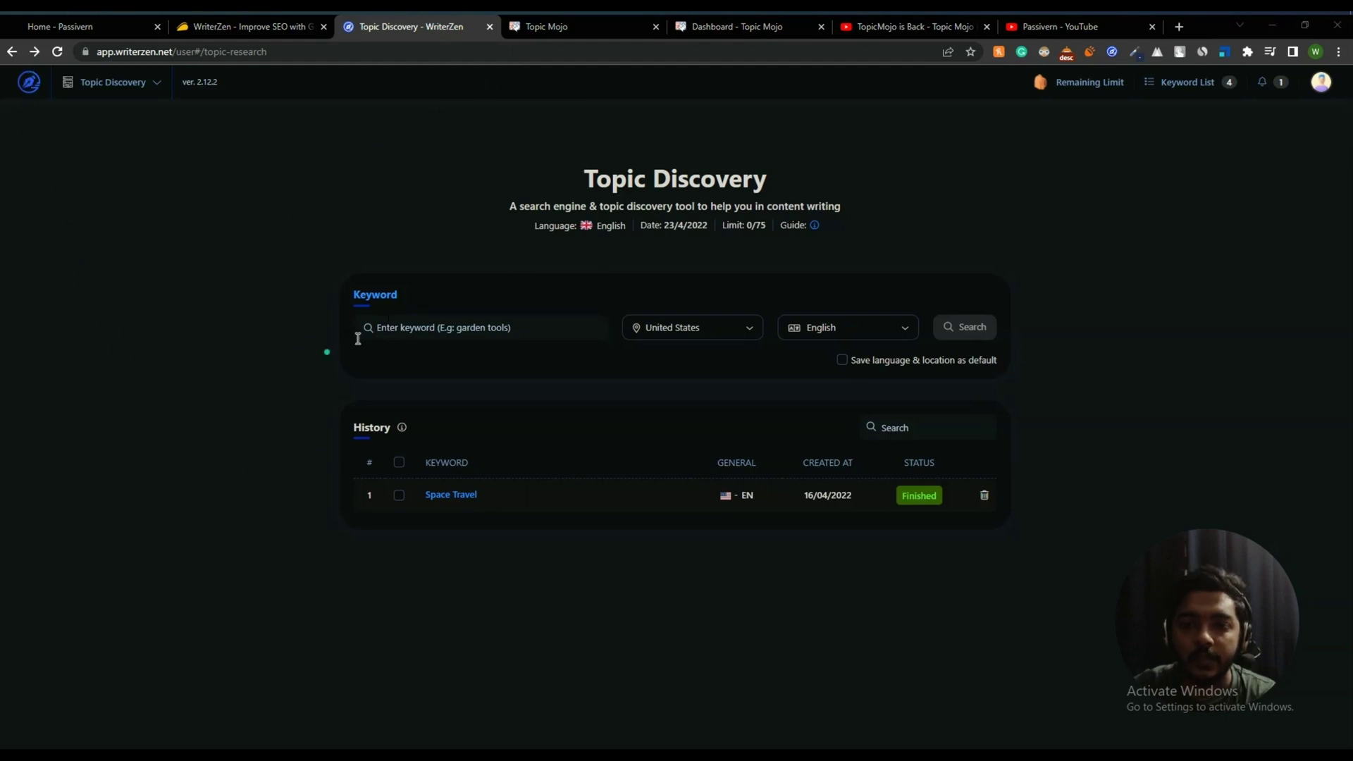
click(450, 332)
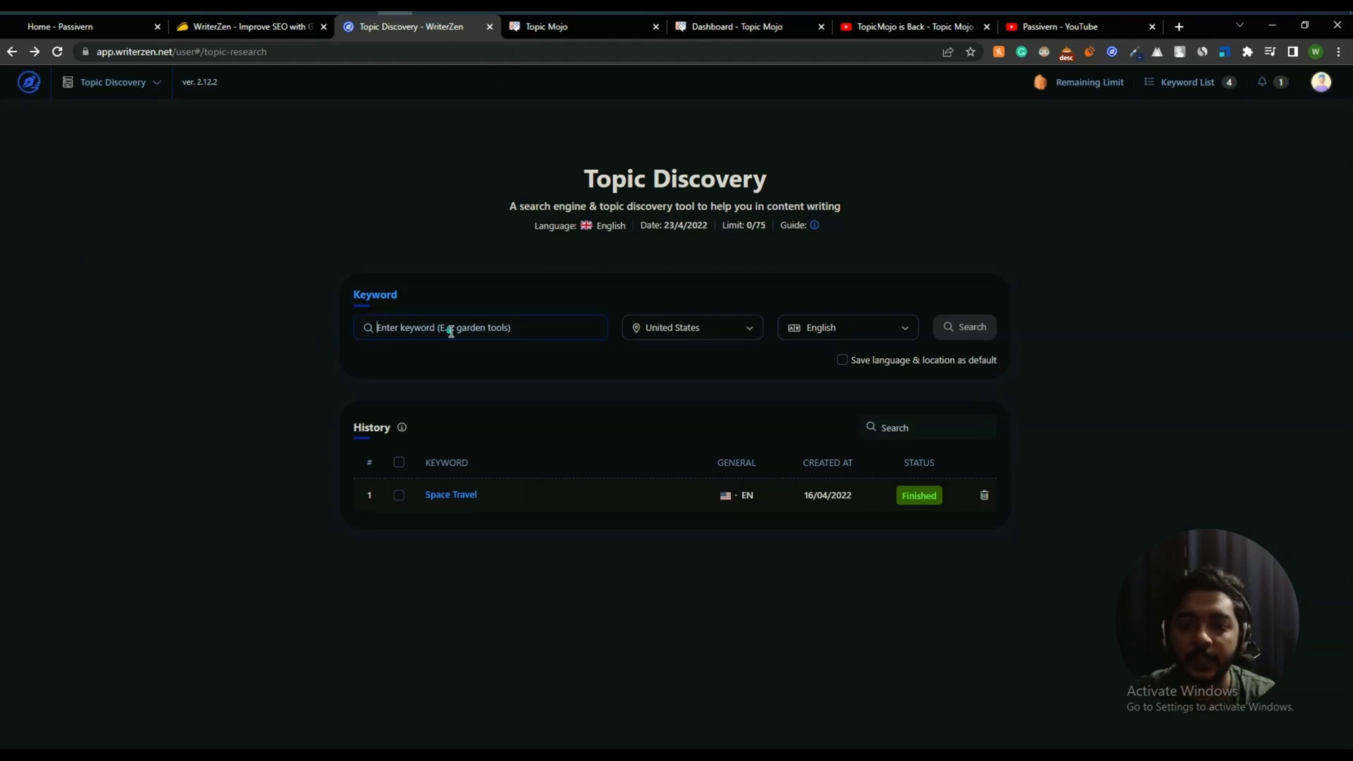
text(Email Marketing)
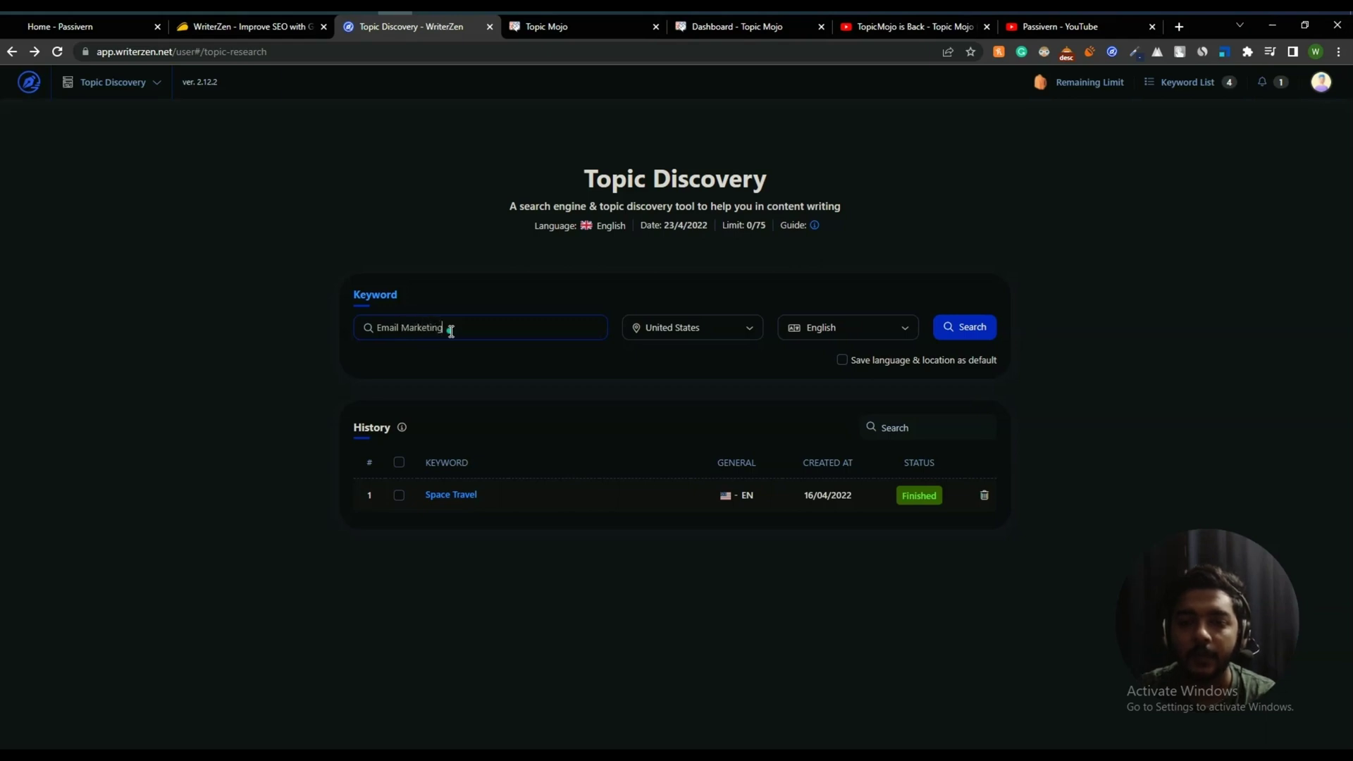
click(649, 331)
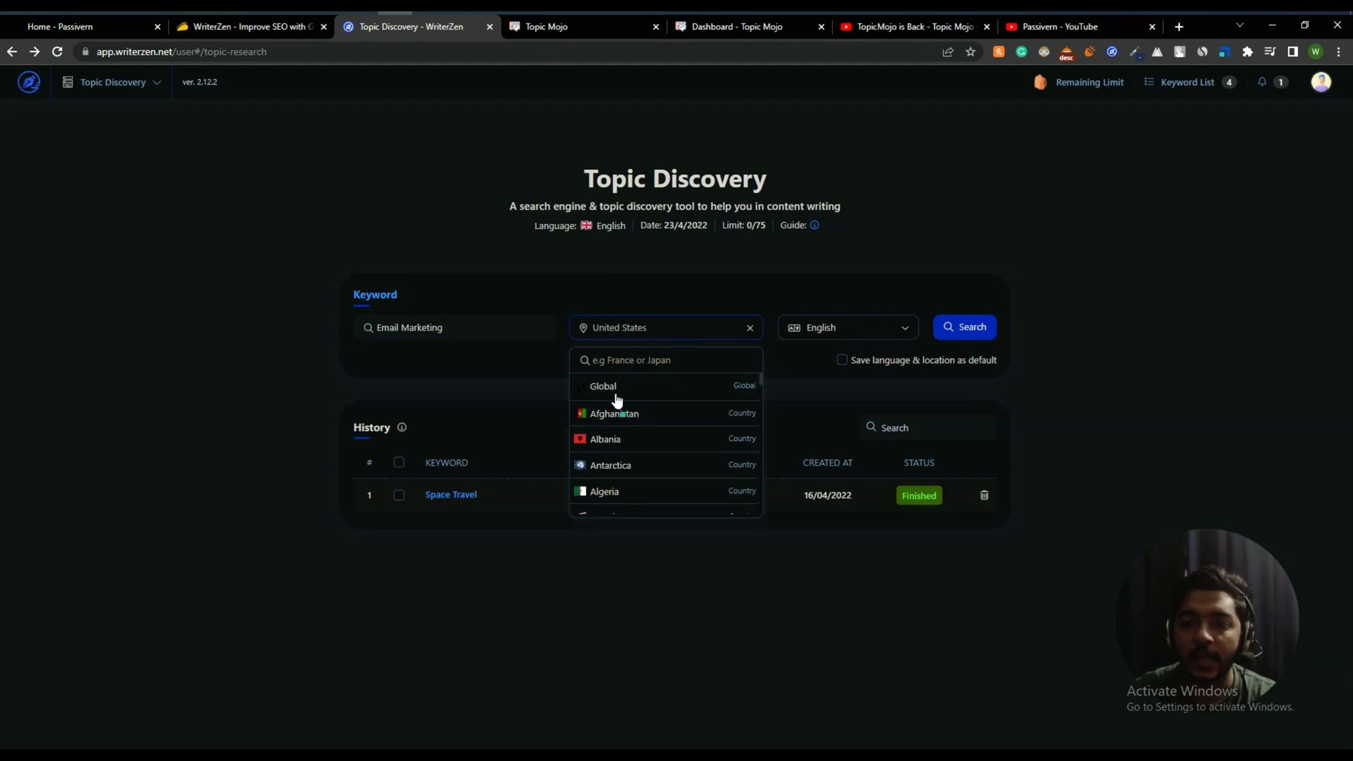
click(846, 336)
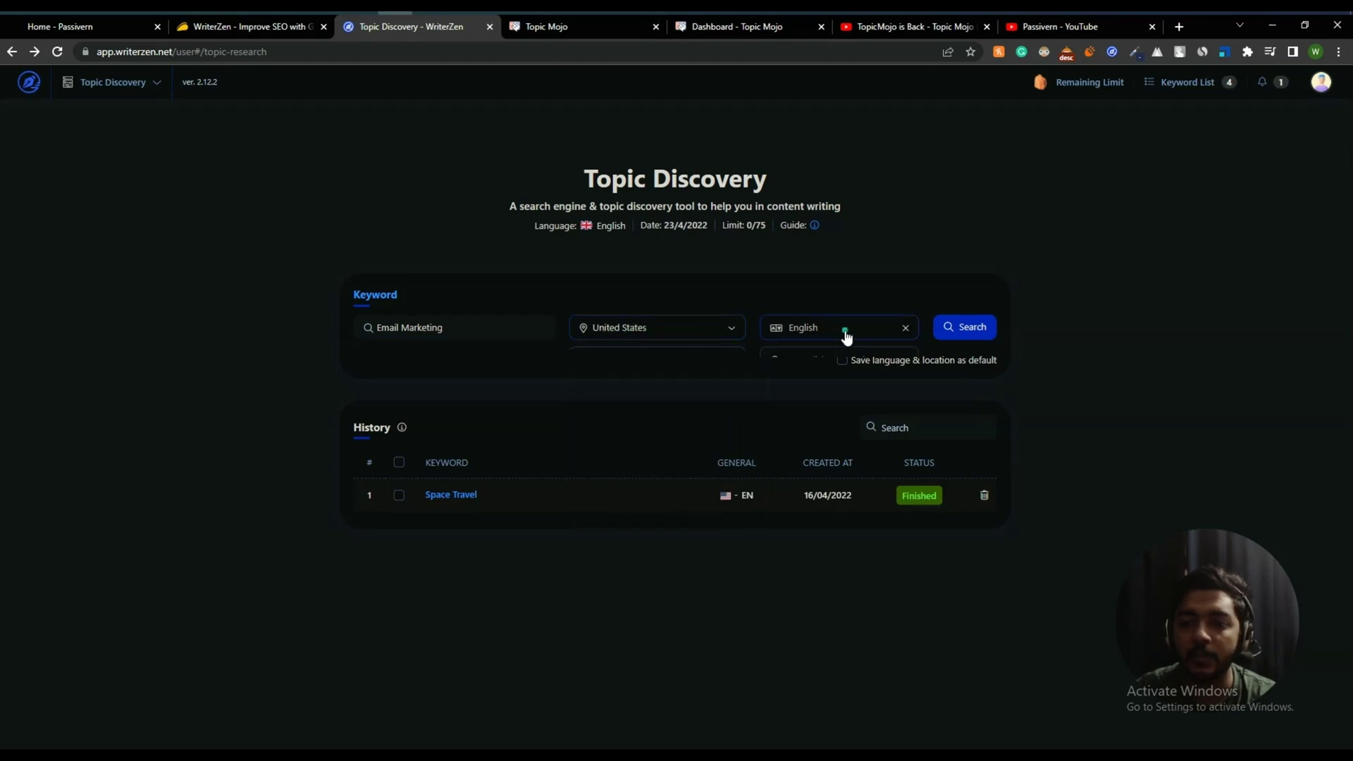
click(970, 340)
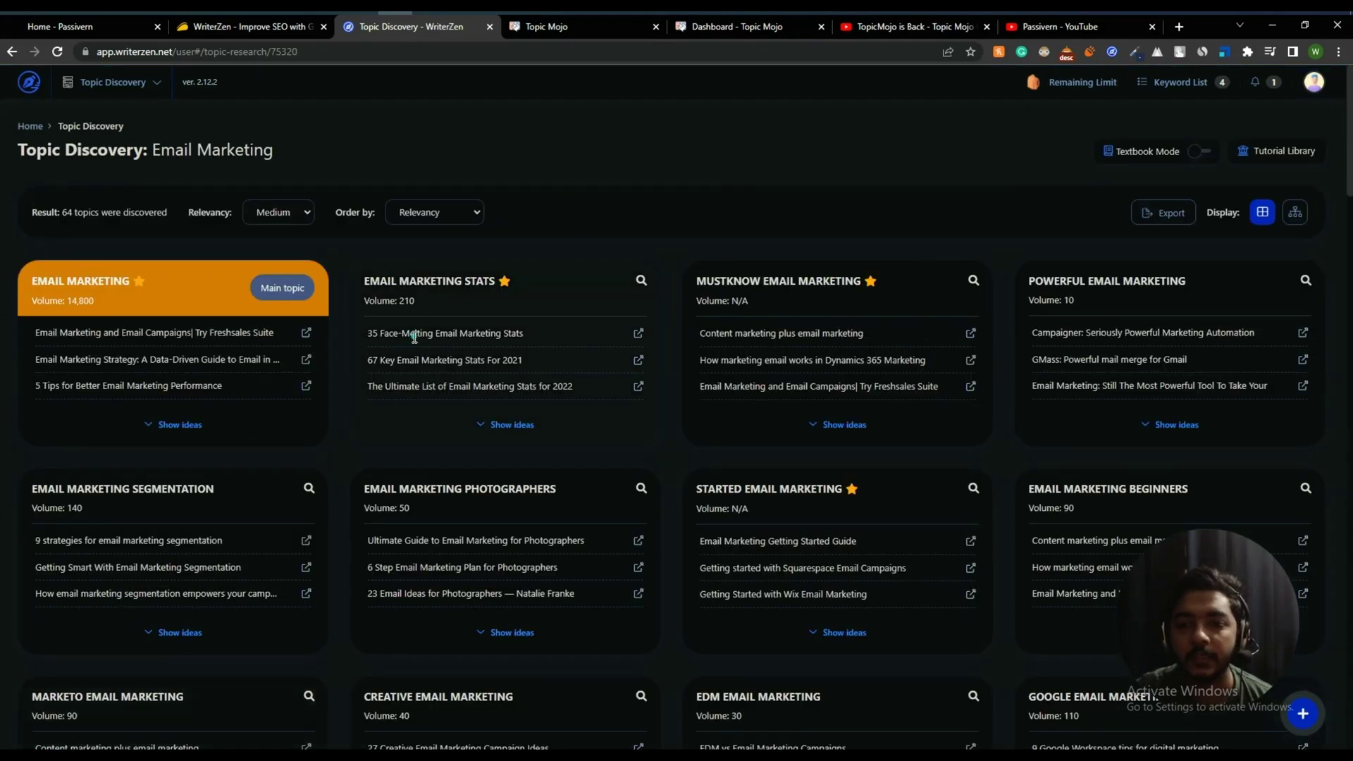
scroll(412, 340, down, 1)
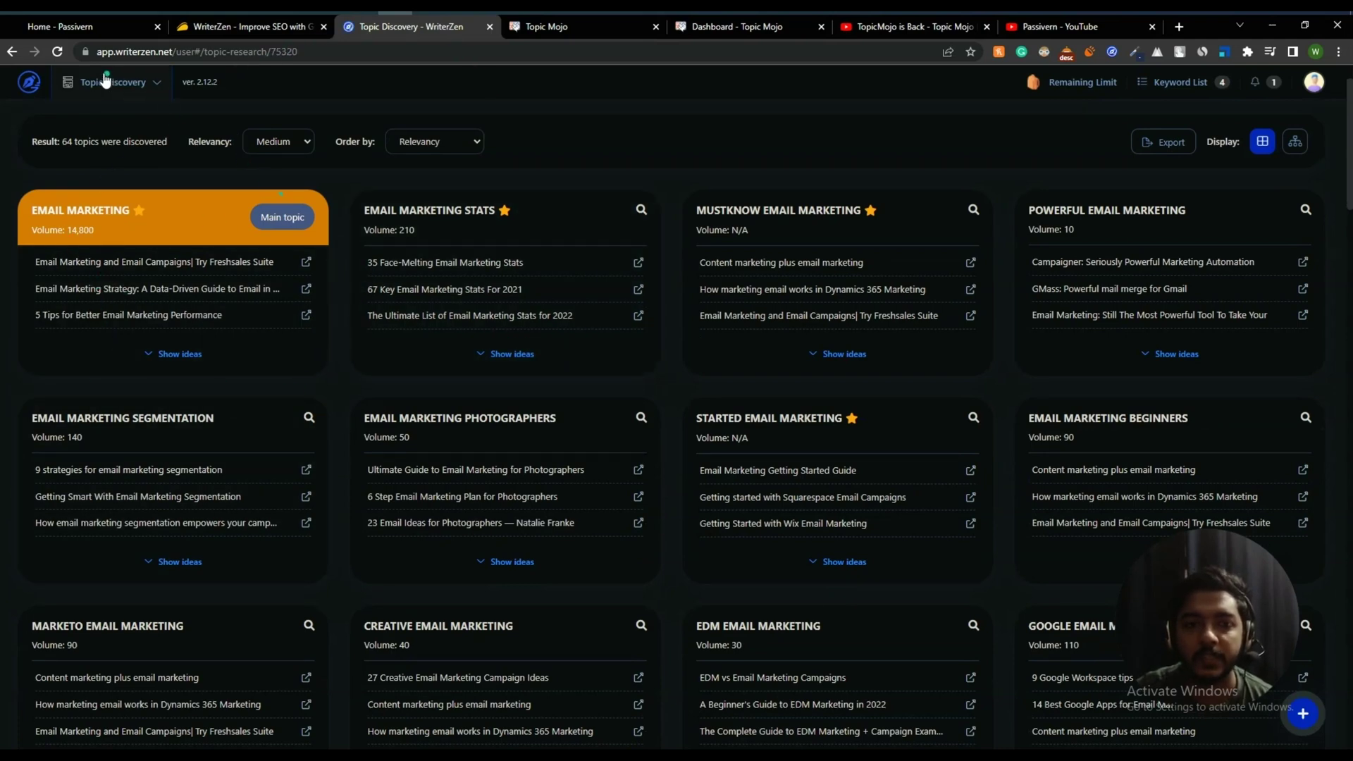
Run a Topic Model query for 'Email Marketing', keeping United States and English.
click(712, 28)
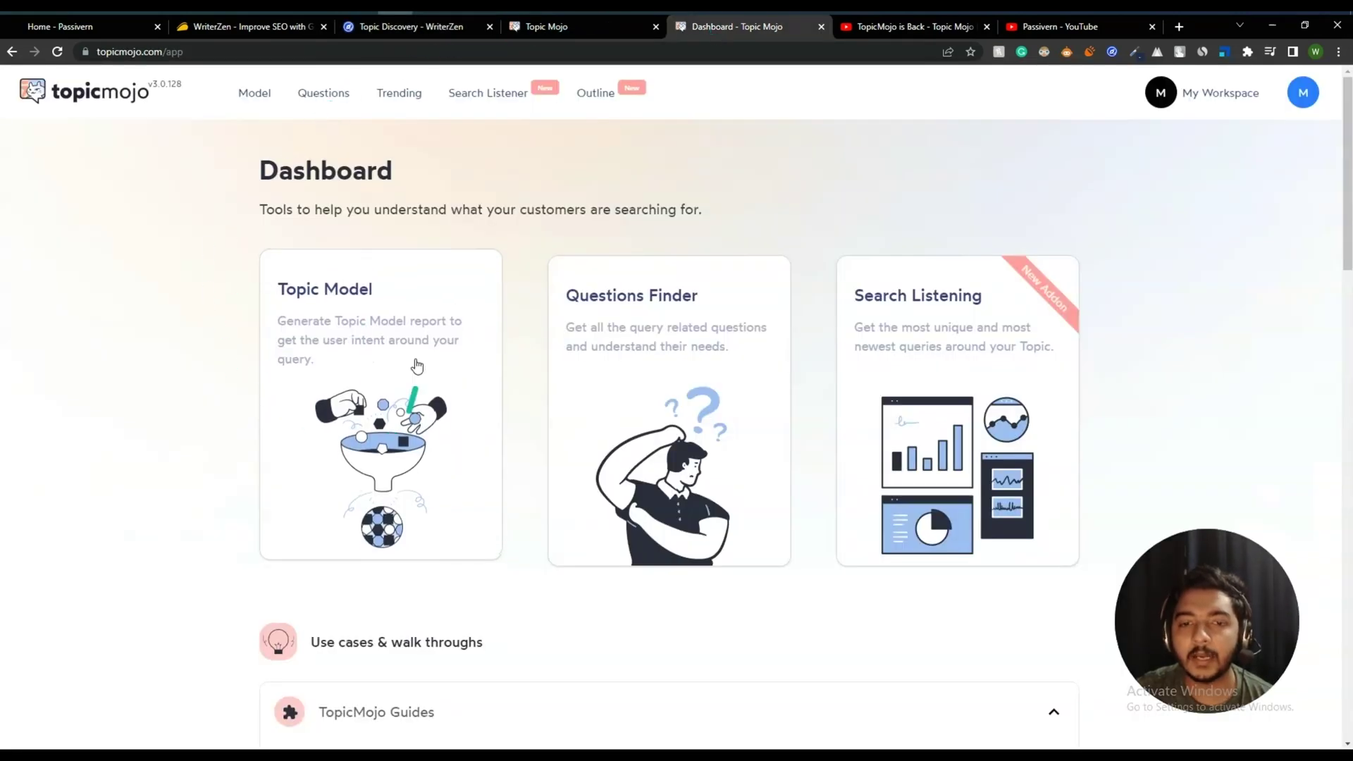
click(314, 294)
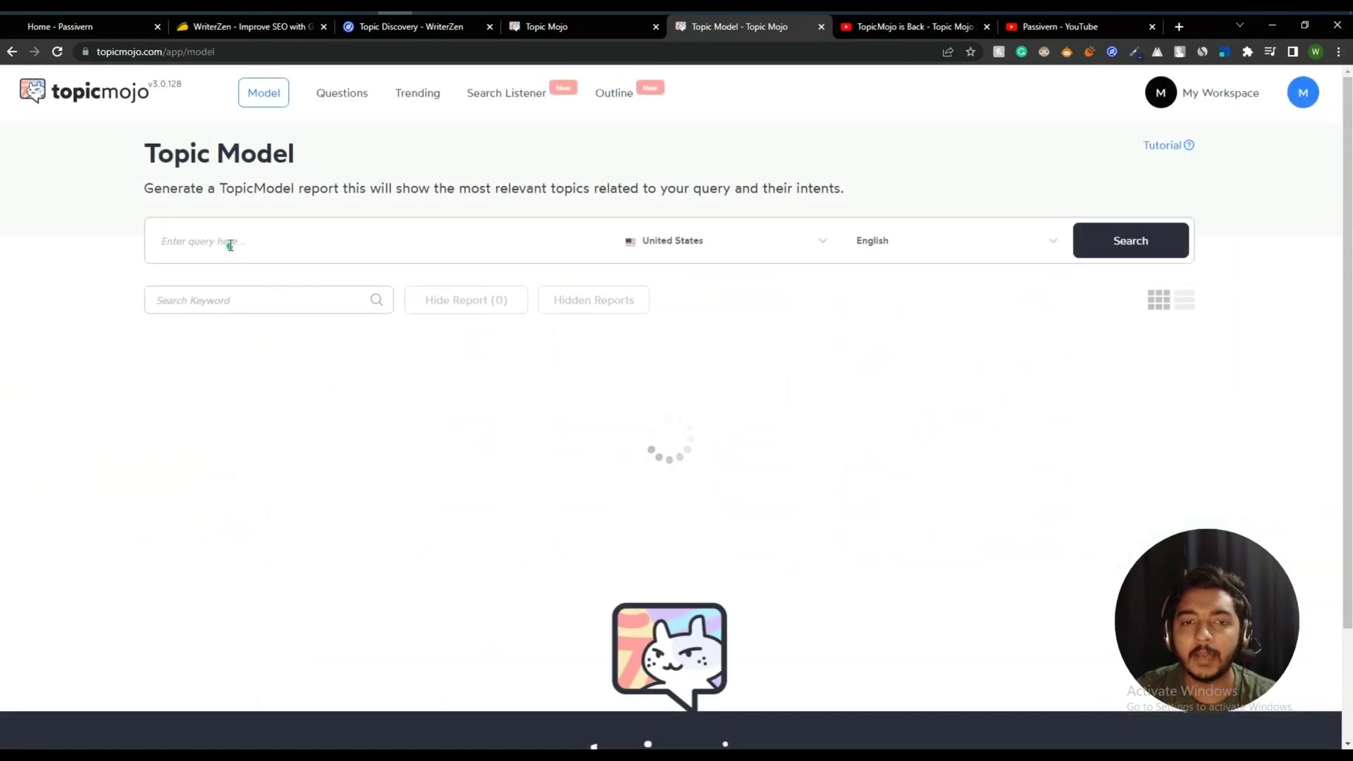
text(Email Marketing)
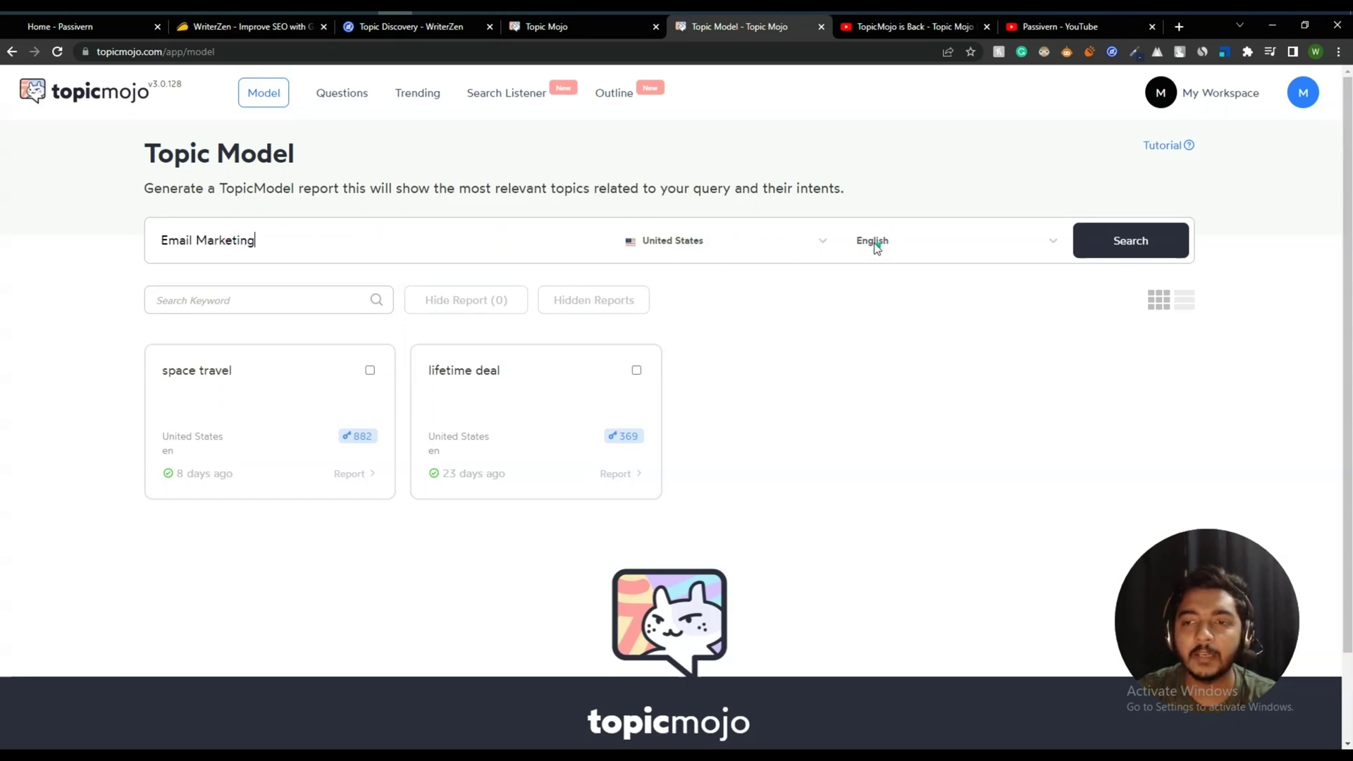
click(1164, 241)
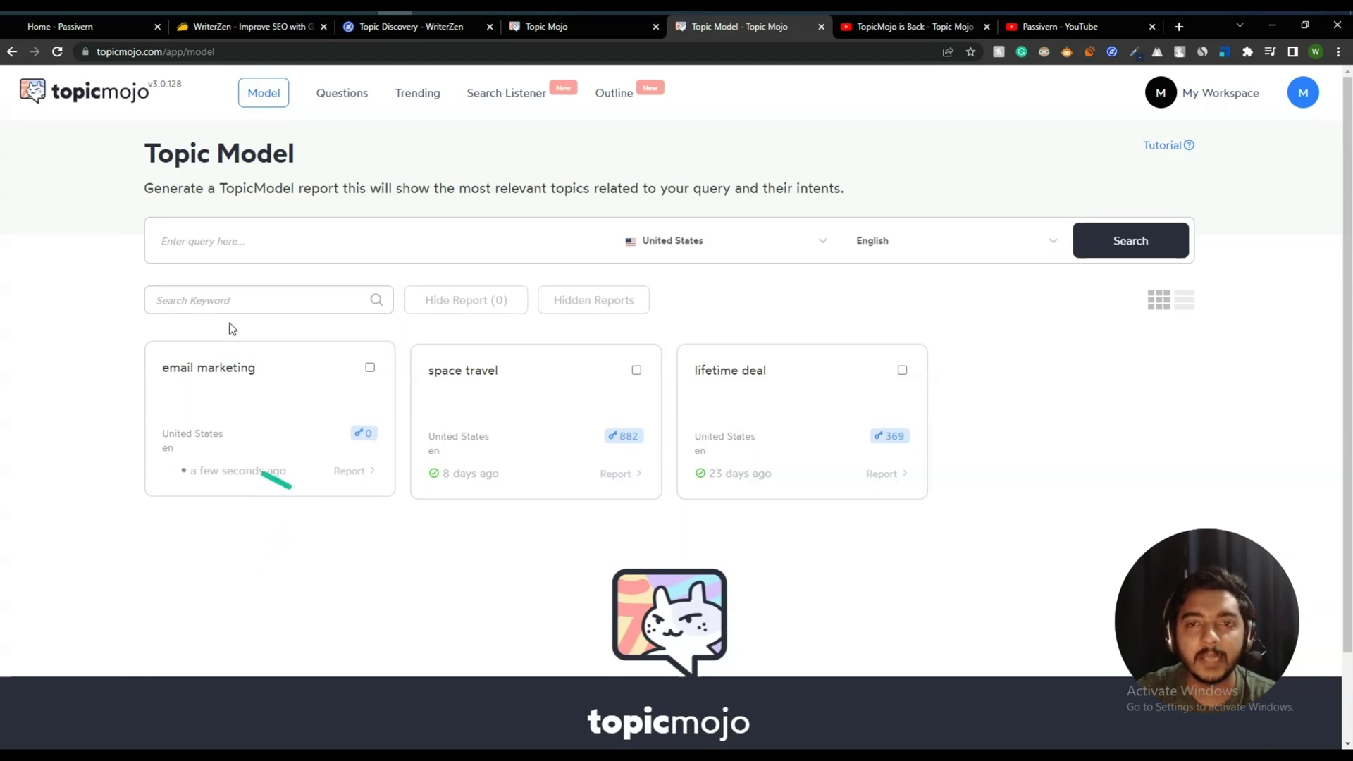
Show ideas for the Email Marketing topic, then expand the Email Marketing Stats topic.
click(403, 28)
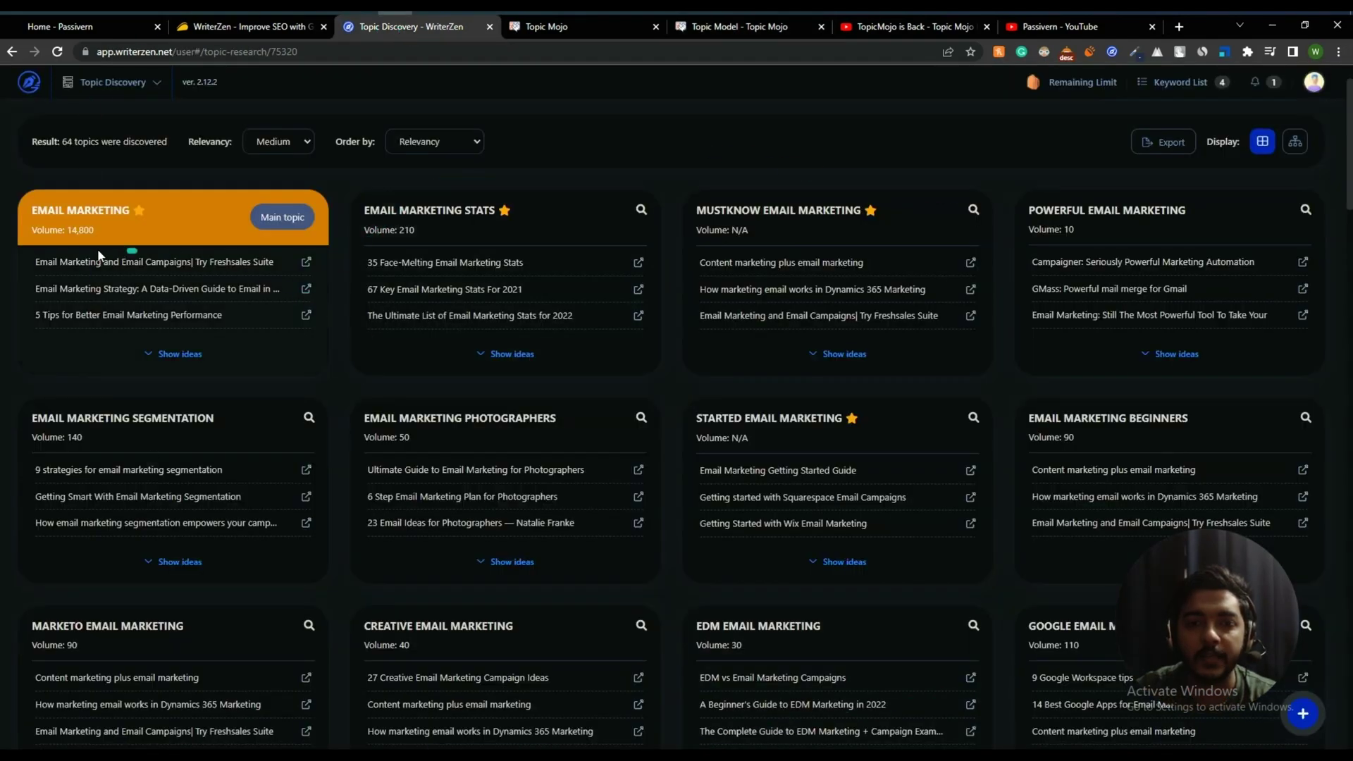
click(162, 354)
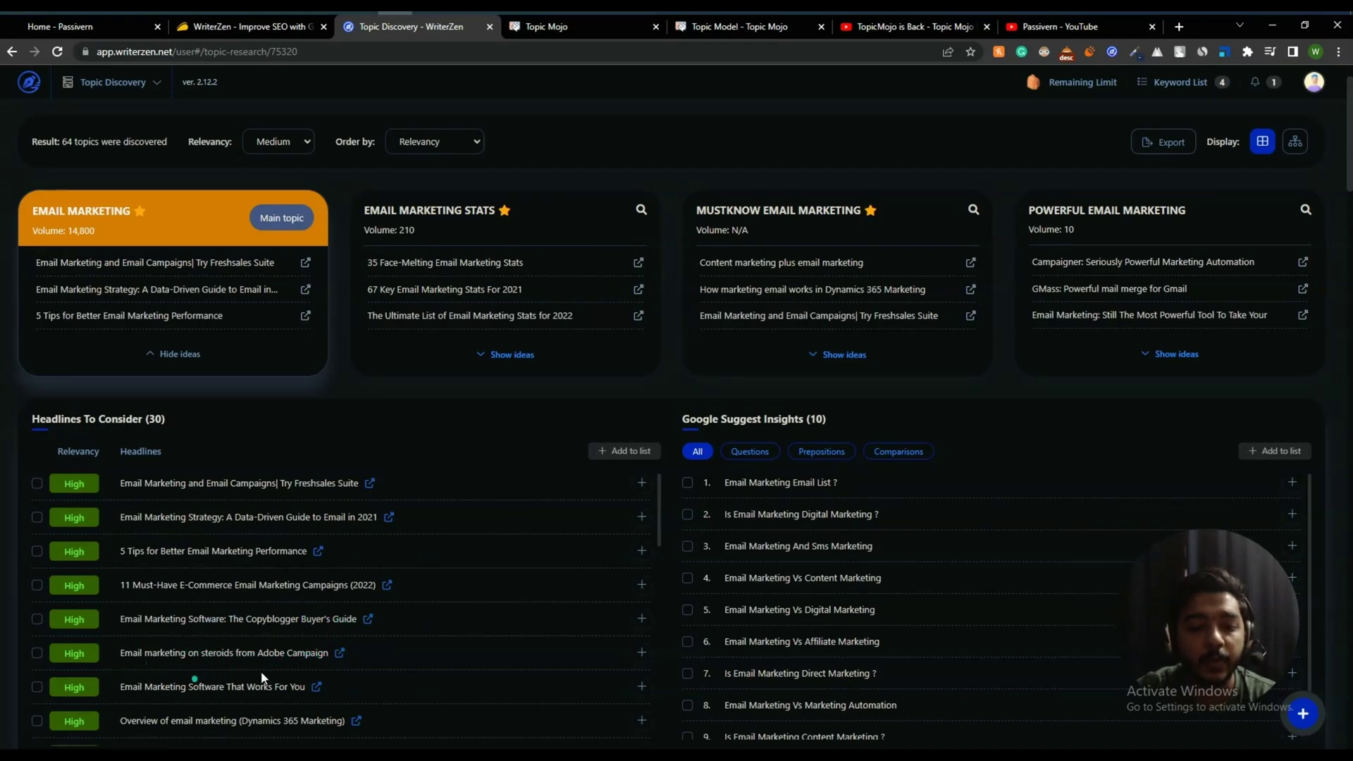
scroll(285, 674, down, 1)
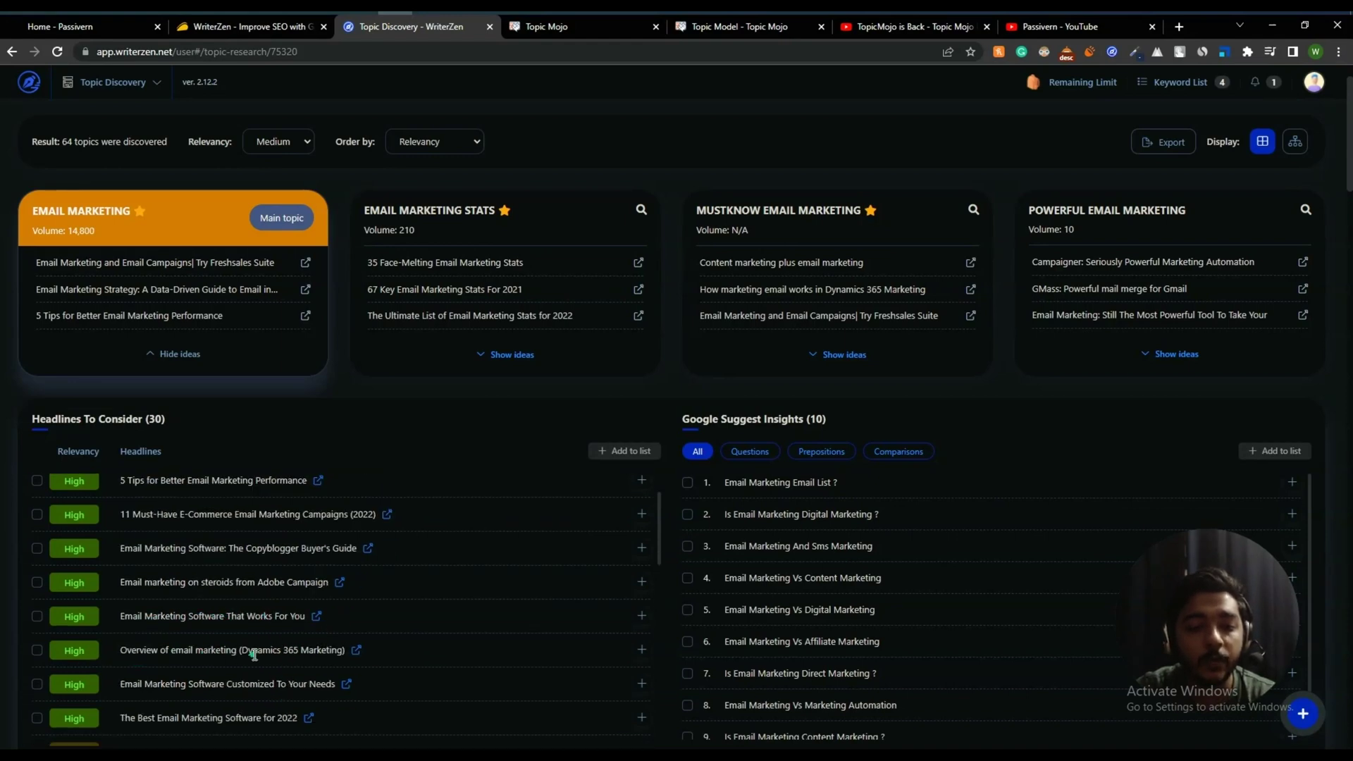
scroll(556, 611, down, 10)
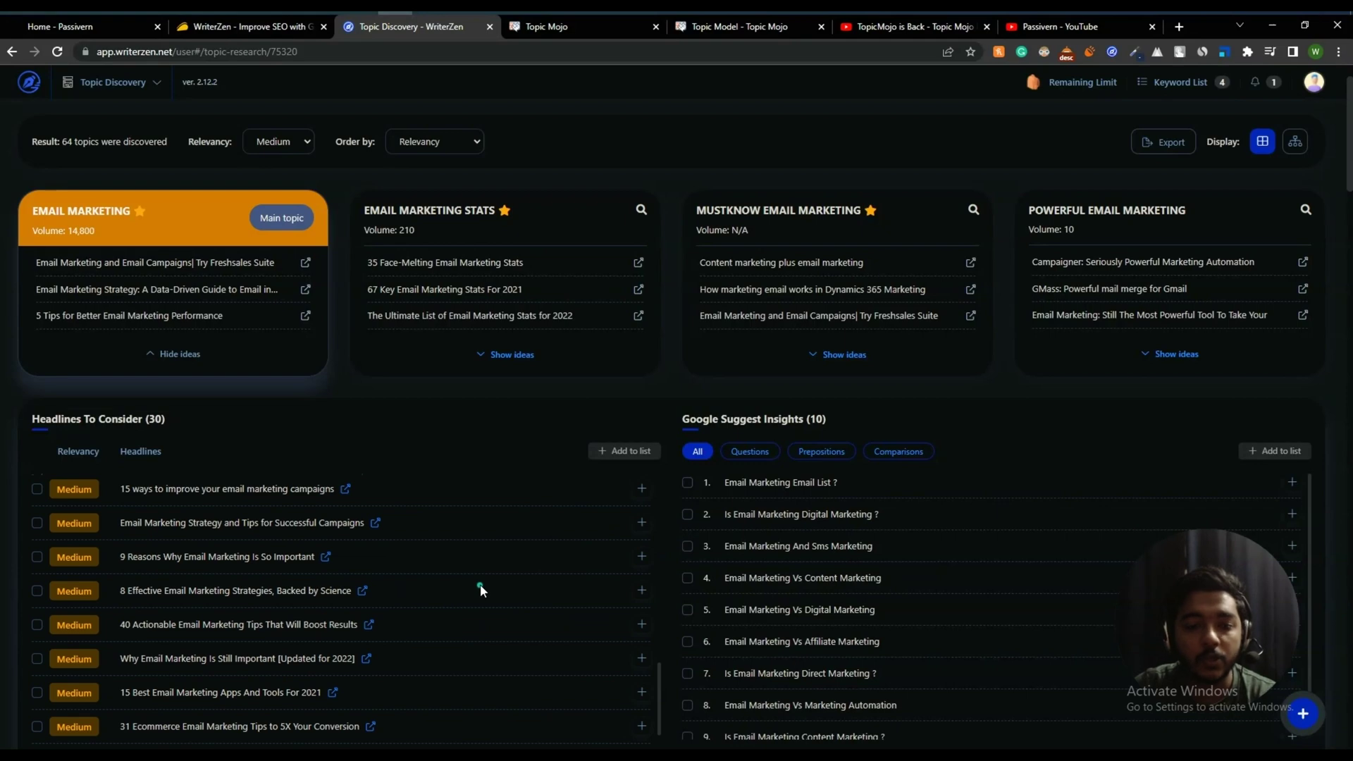
scroll(480, 585, up, 10)
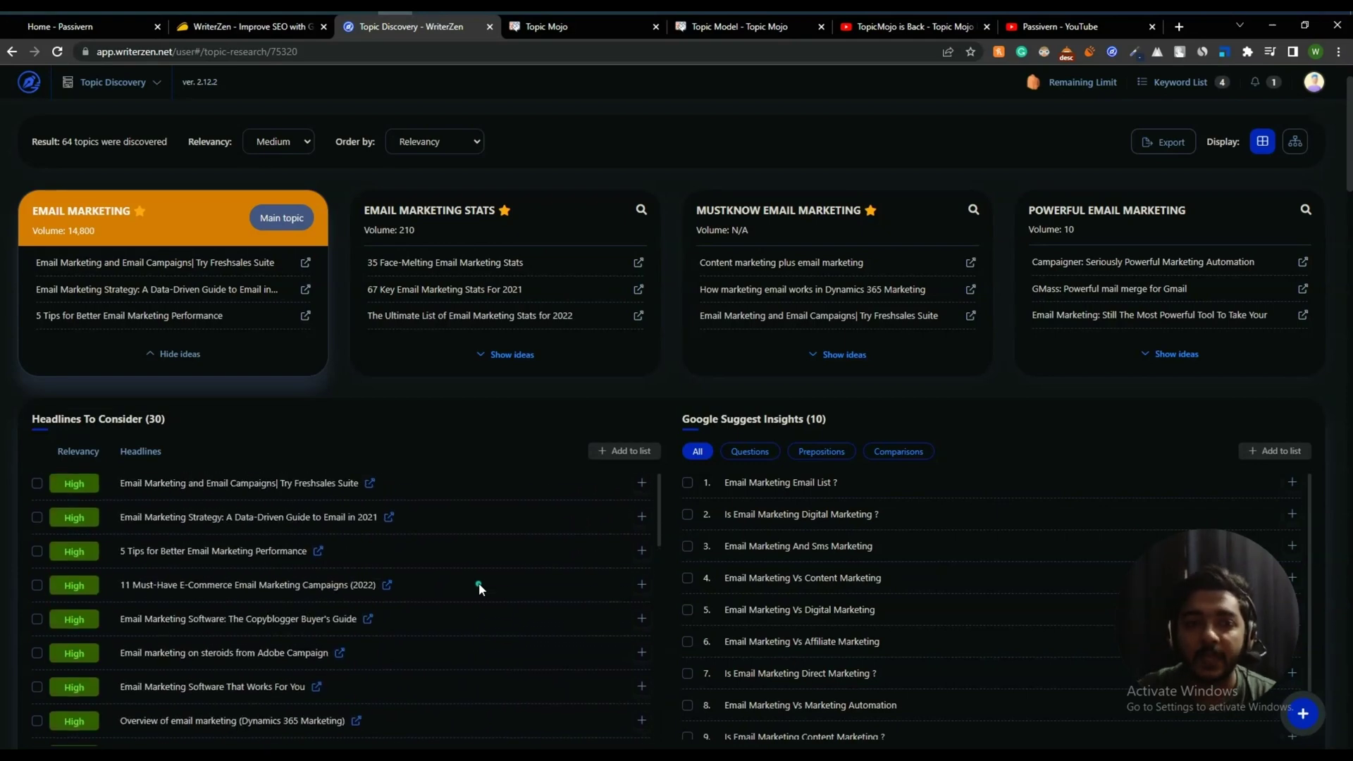
click(510, 360)
Filter the Email Marketing Stats Google Suggest insights to questions only.
scroll(1026, 306, down, 3)
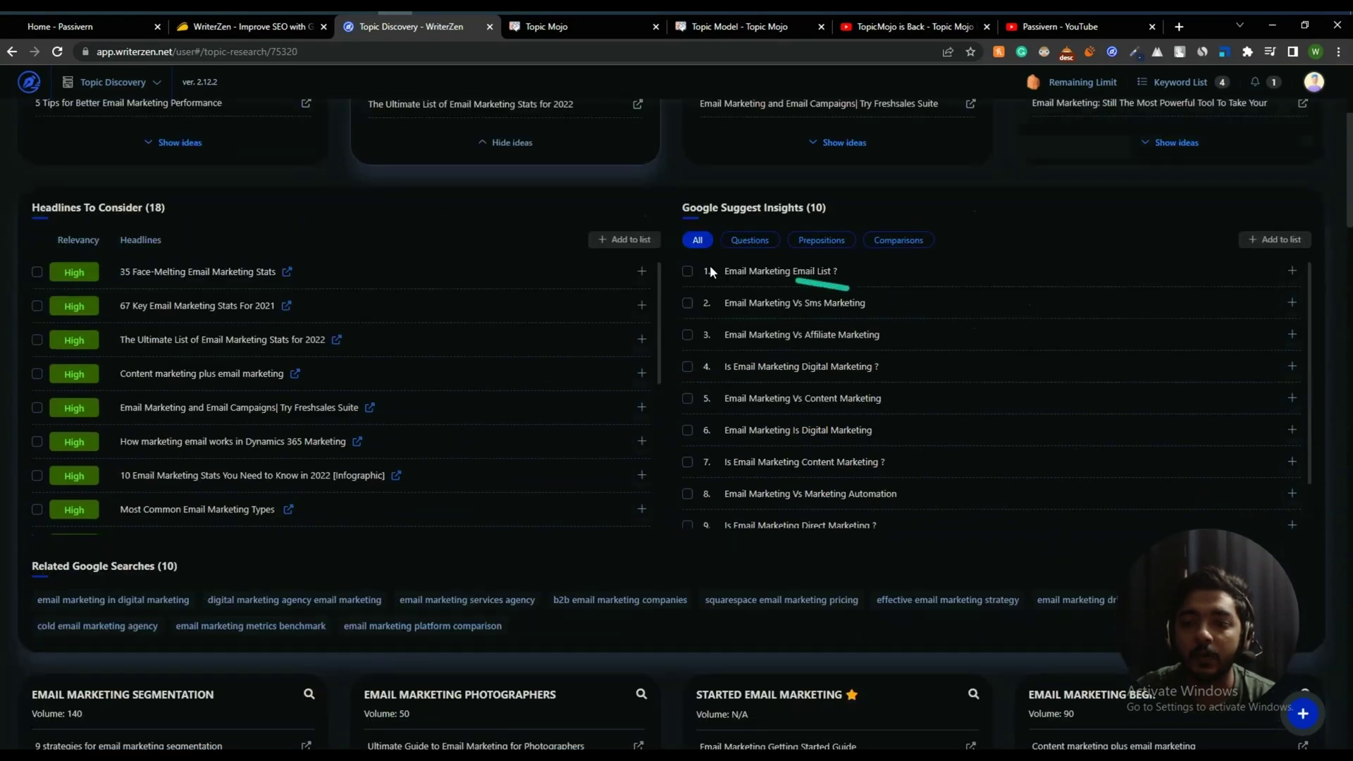
click(763, 240)
click(826, 240)
click(904, 240)
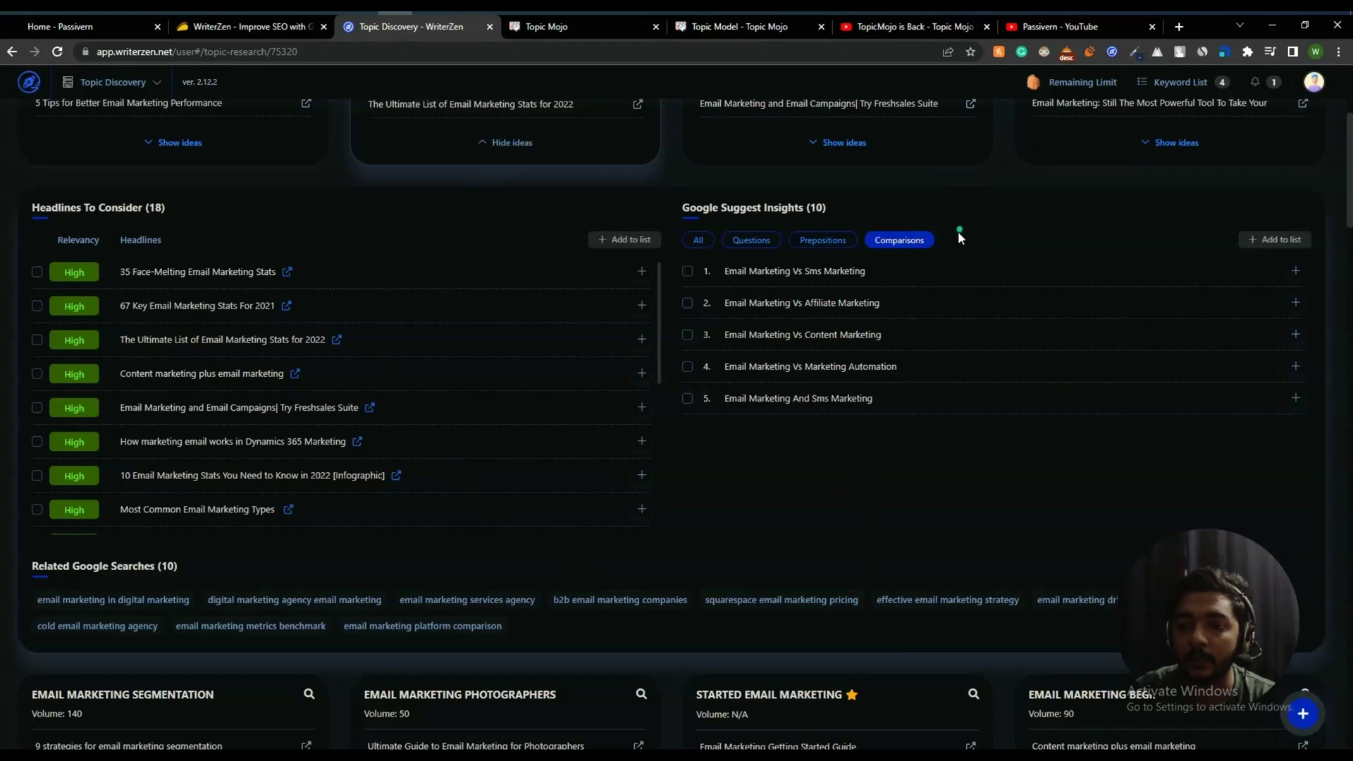
click(835, 242)
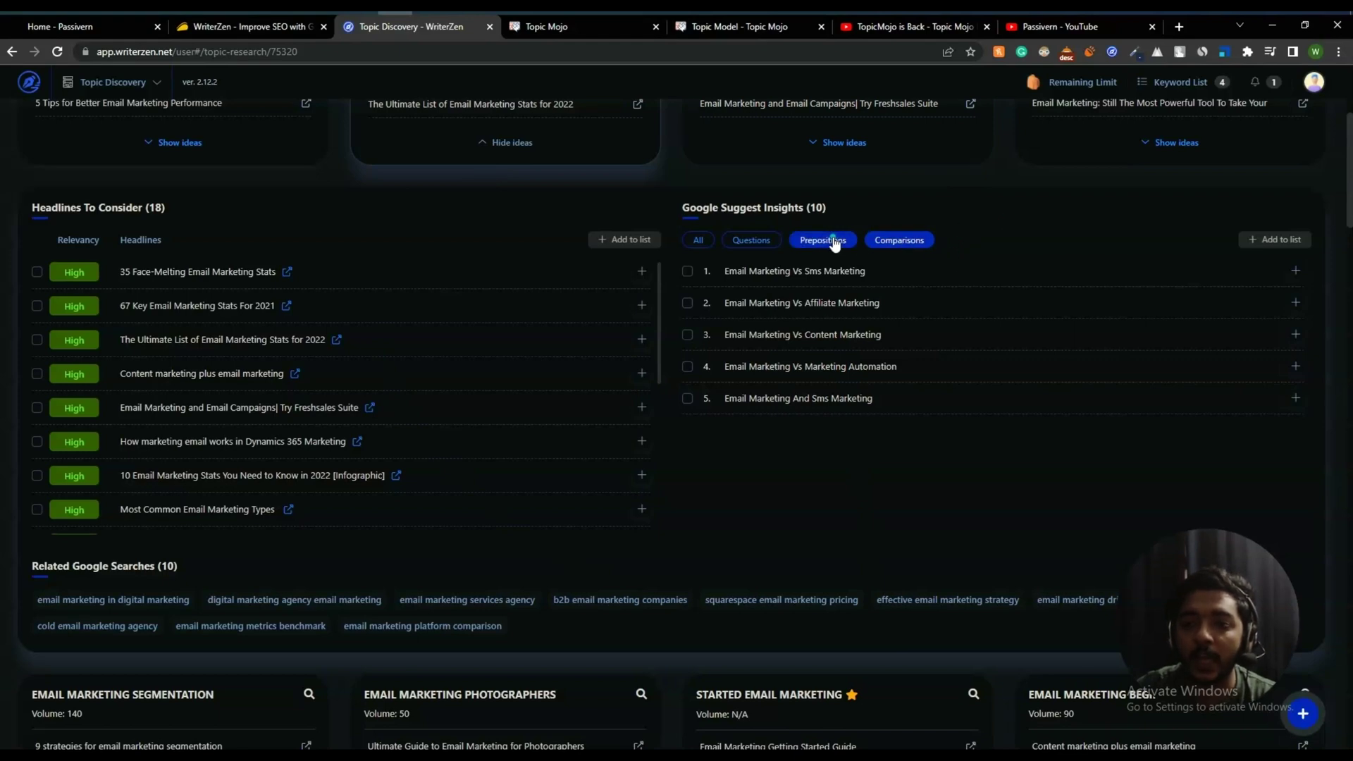
click(765, 241)
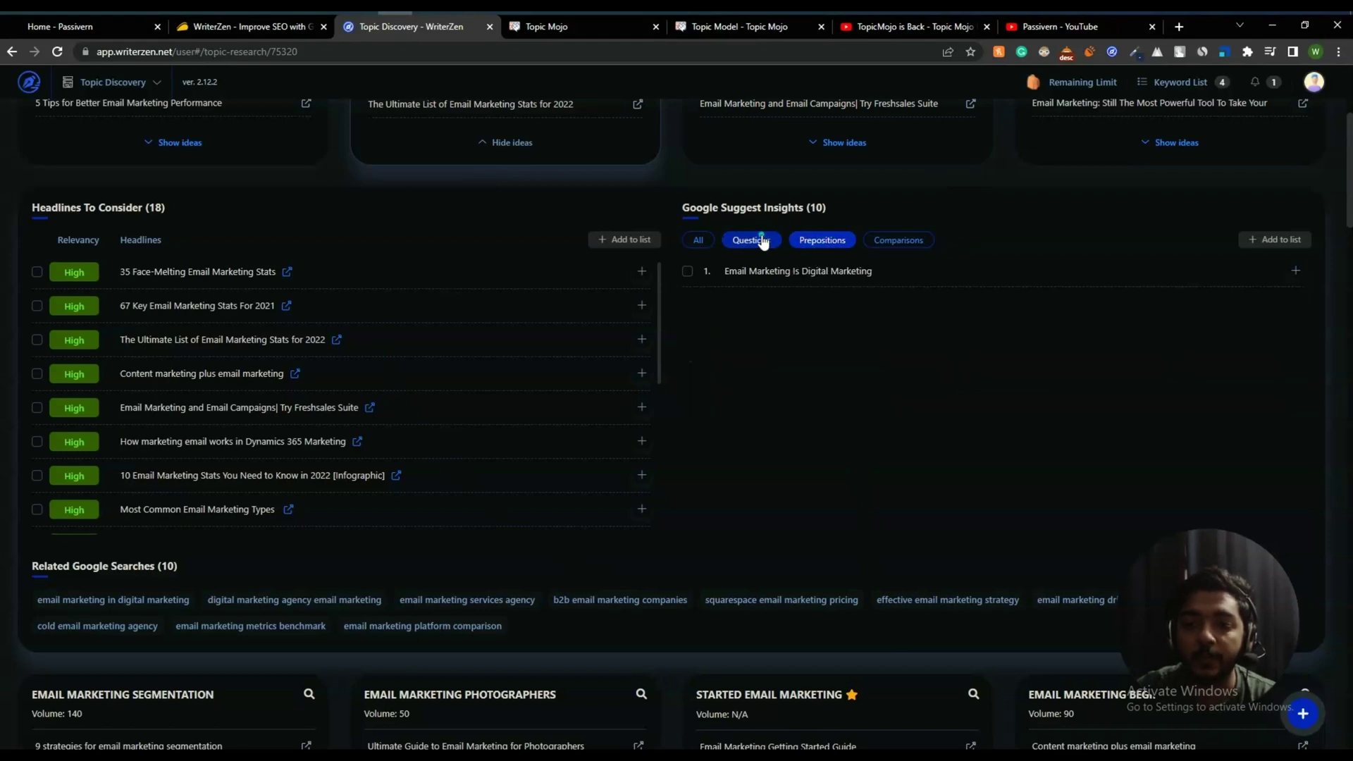
Scroll through the topic cards, then return to TopicMojo's Topic Model reports.
scroll(701, 377, down, 13)
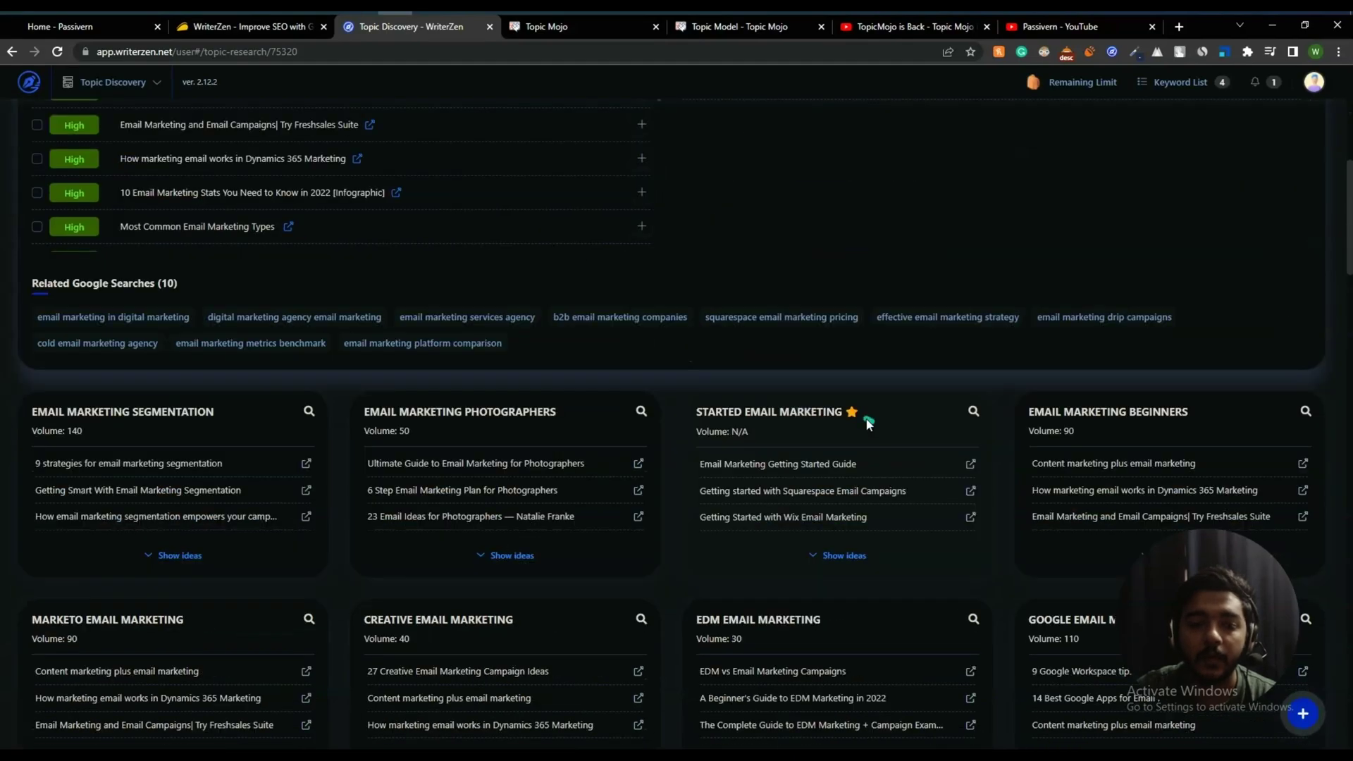
scroll(716, 354, down, 8)
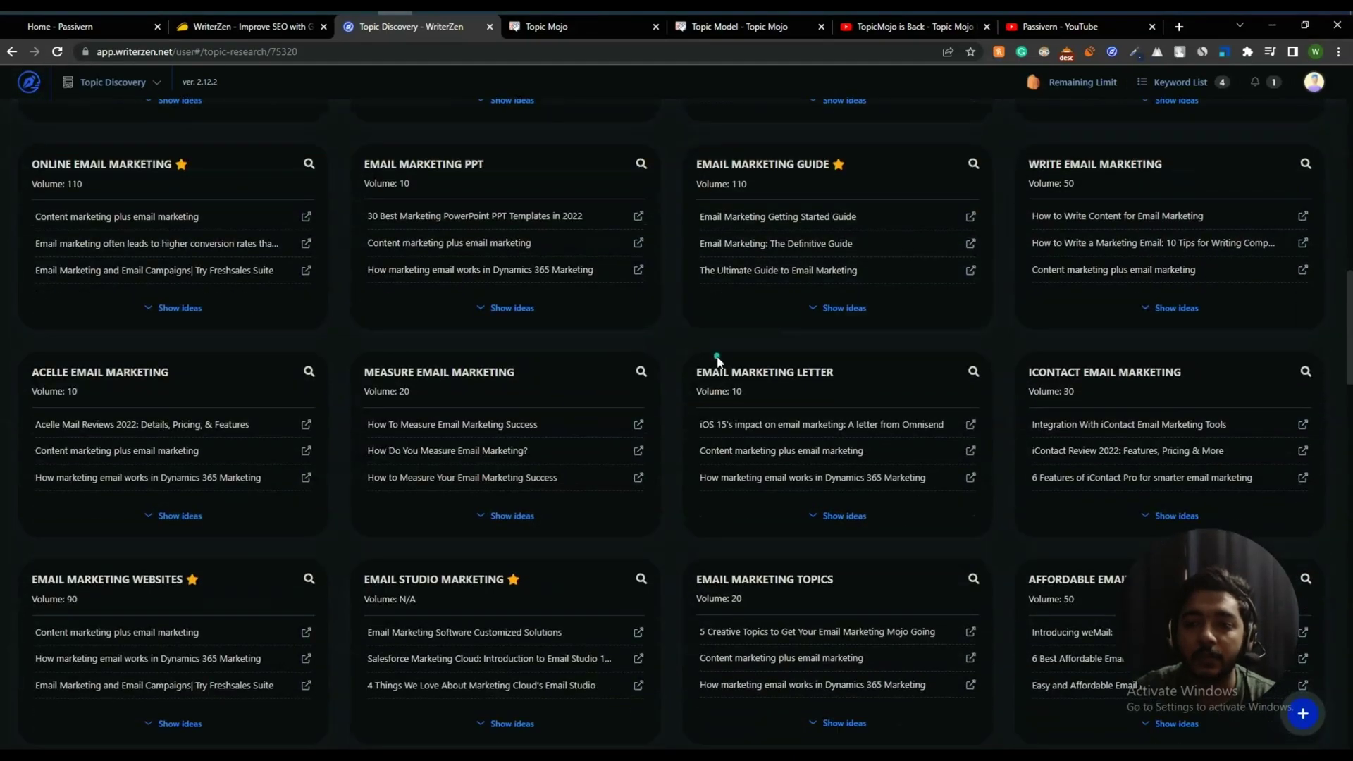
scroll(716, 356, down, 10)
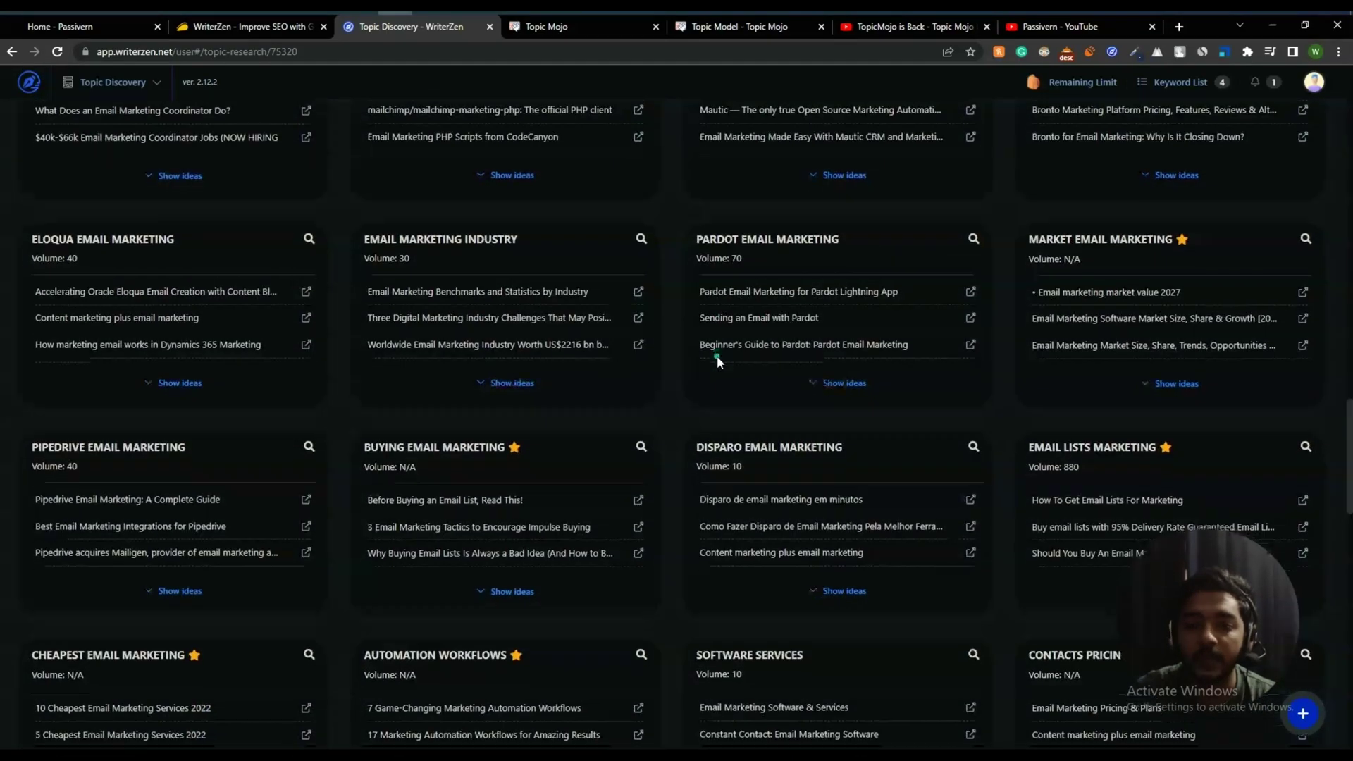
scroll(717, 356, down, 8)
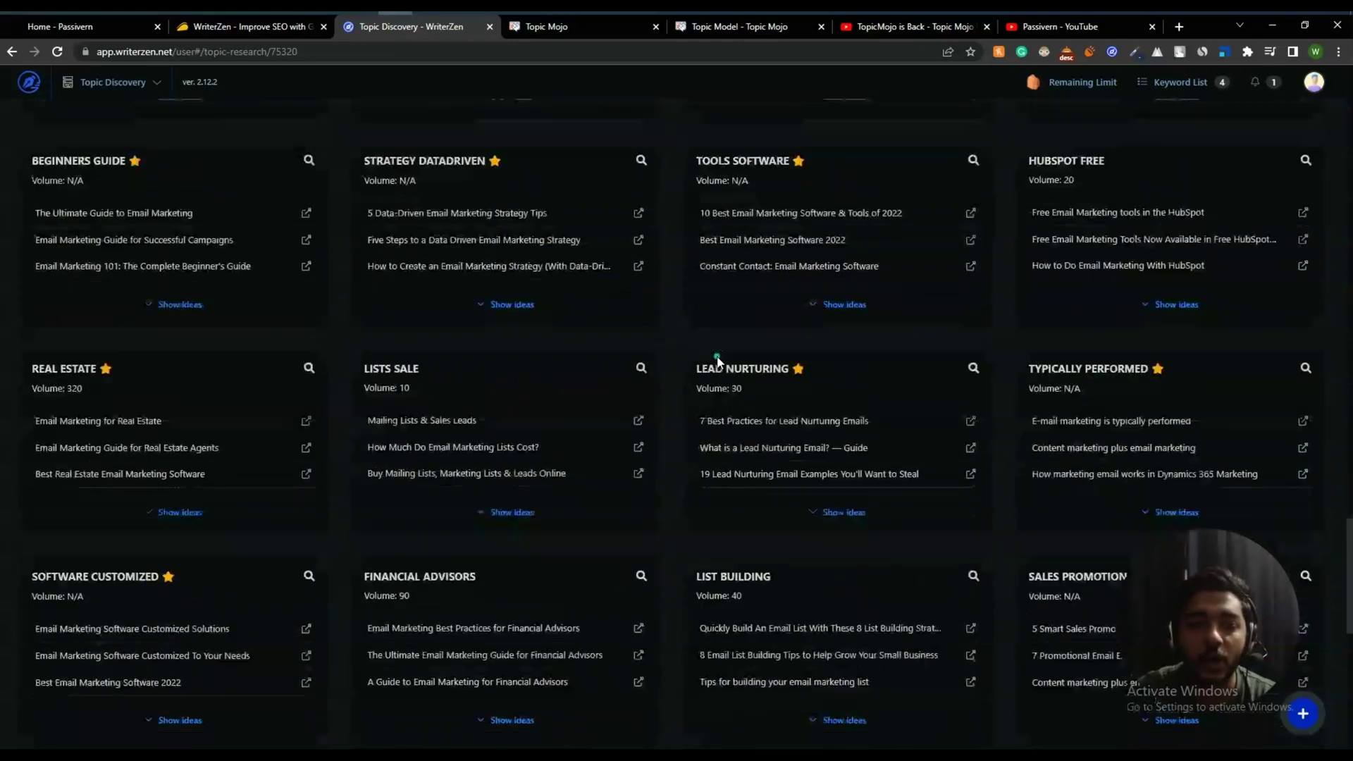
scroll(717, 357, down, 2)
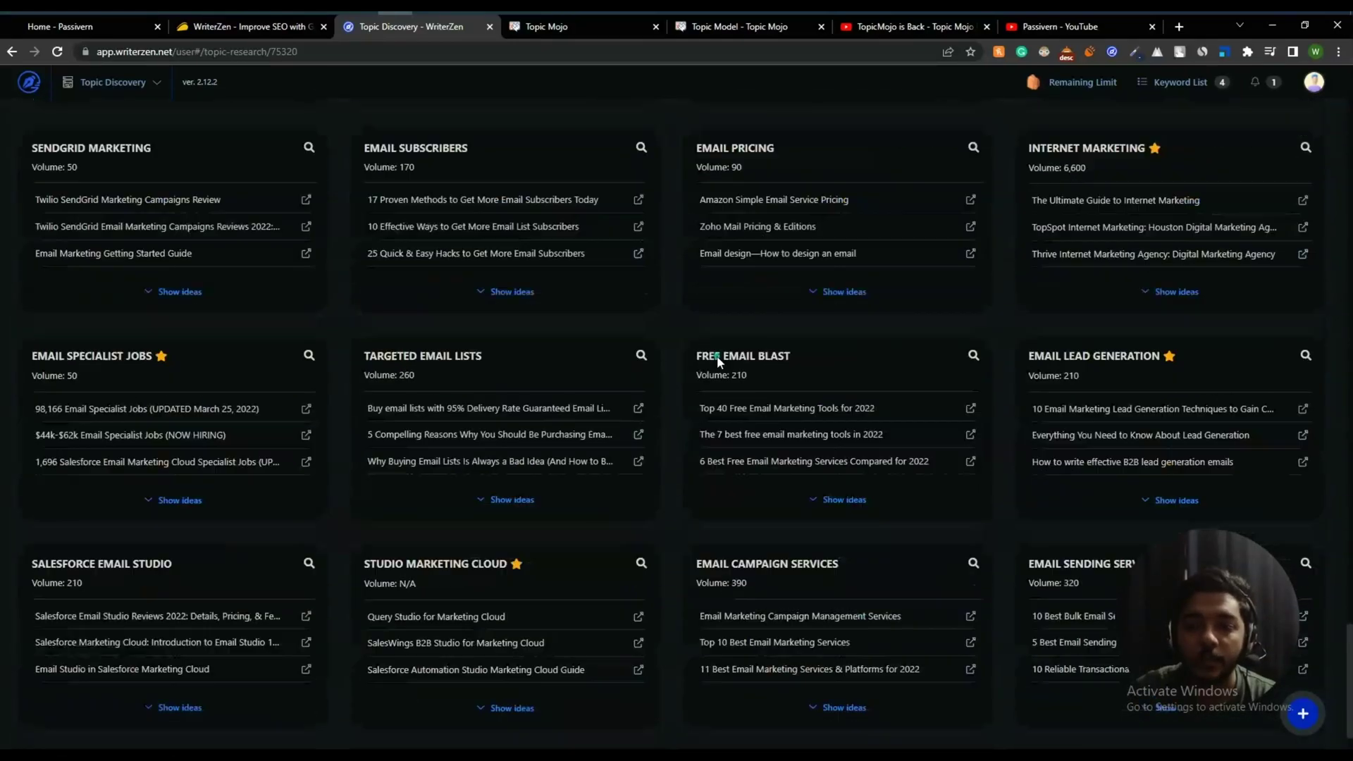
scroll(716, 356, up, 1)
scroll(658, 486, up, 5)
scroll(658, 486, up, 10)
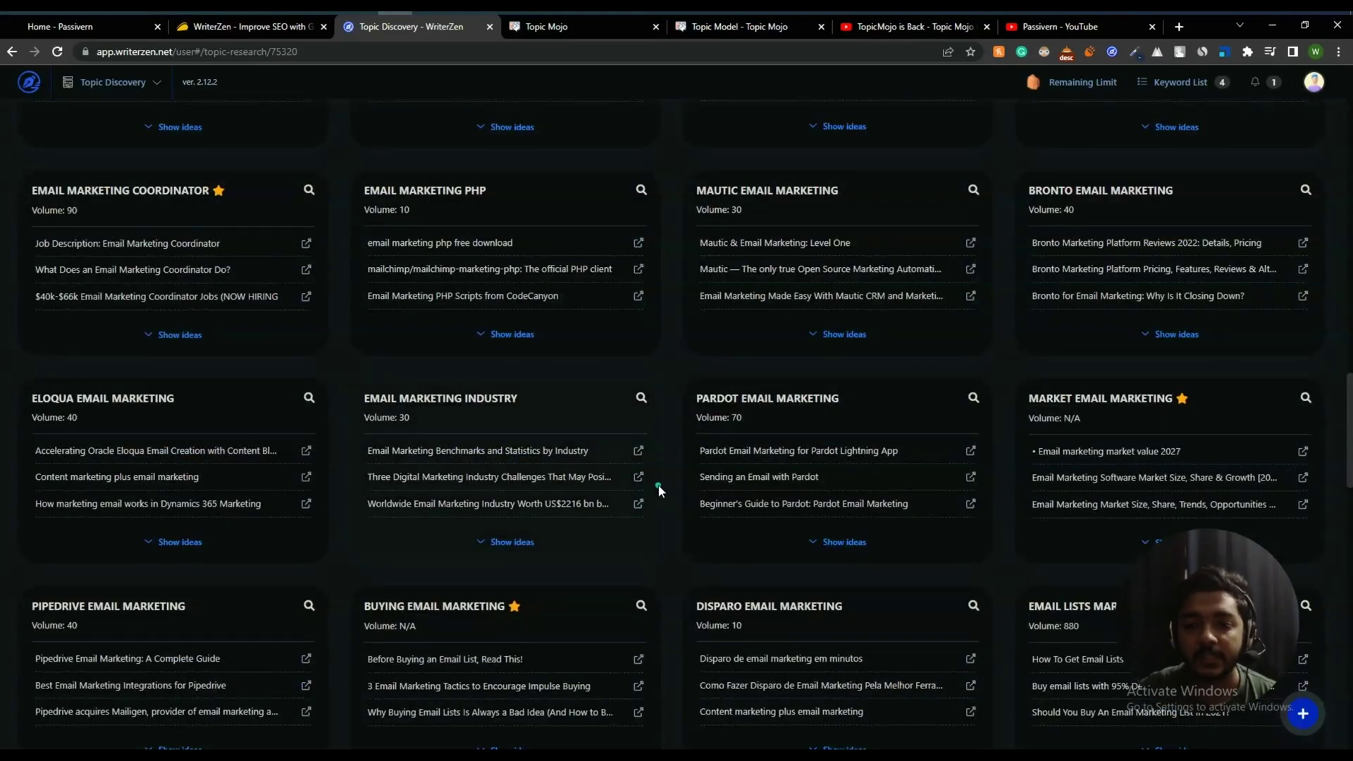
scroll(658, 487, up, 15)
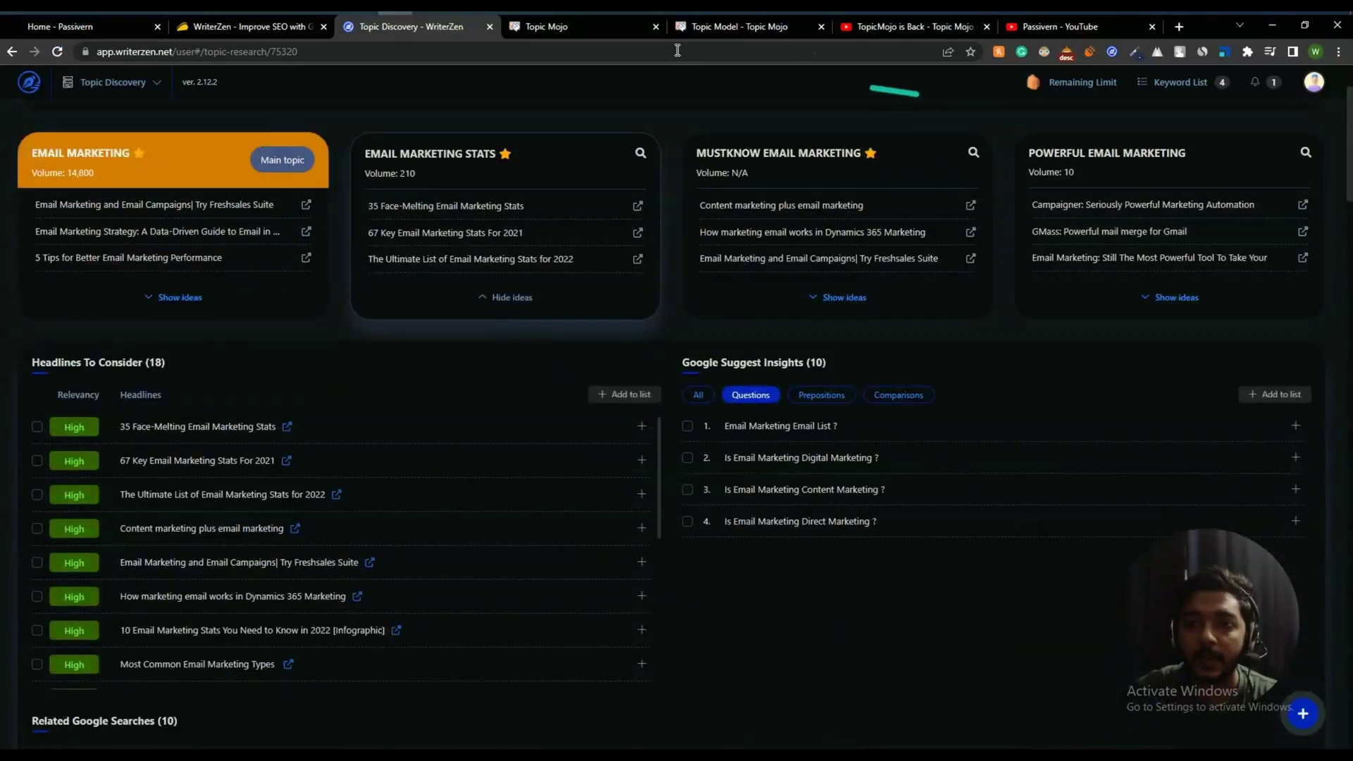
click(708, 28)
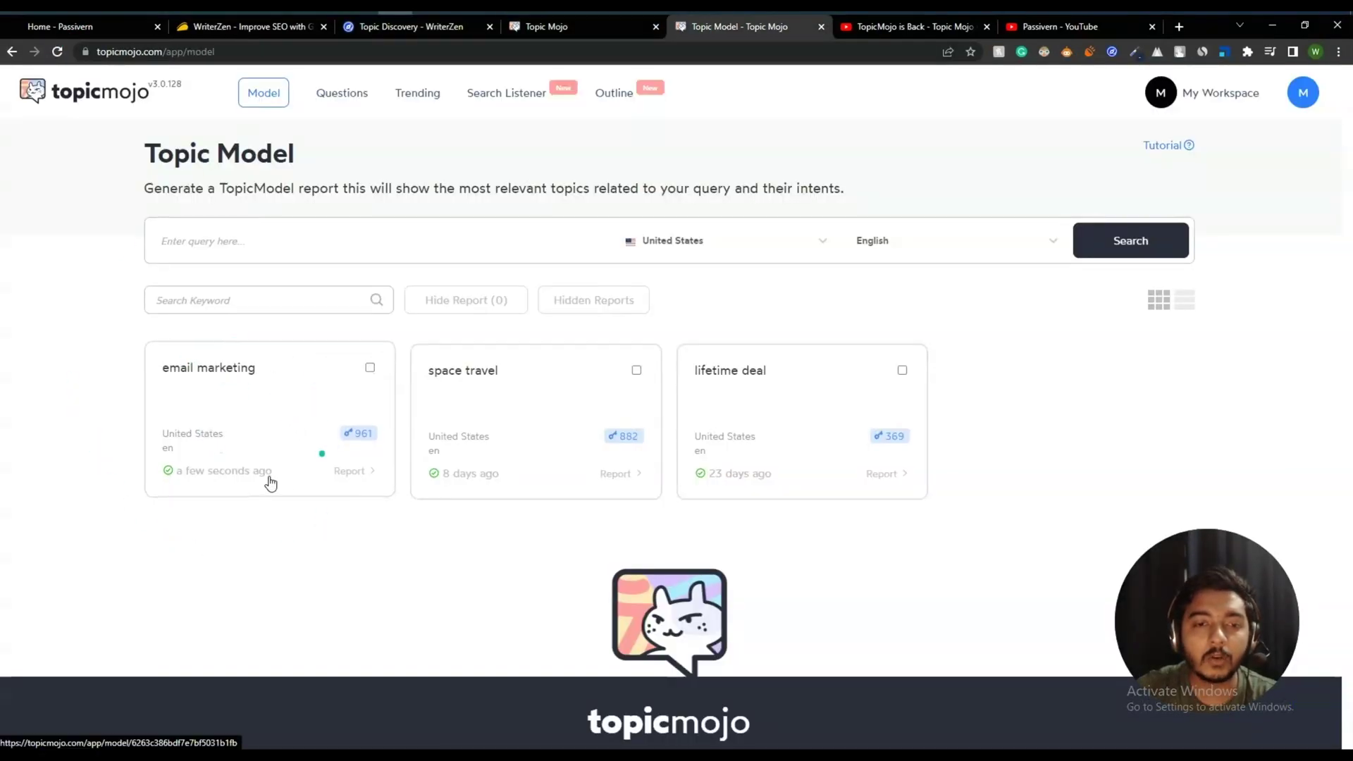
Open the email marketing report and highlight its 743 queries and 204 high-intent questions.
click(210, 374)
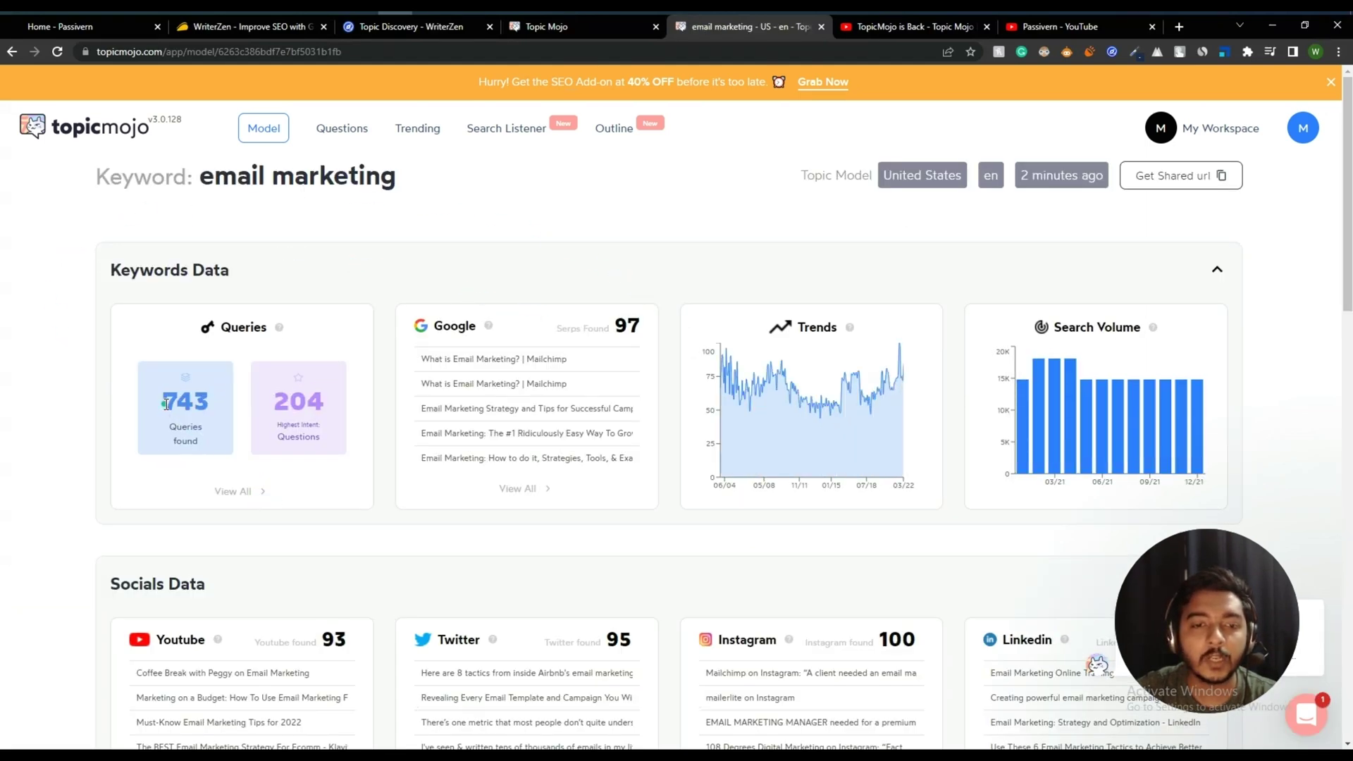
drag(167, 403, 210, 446)
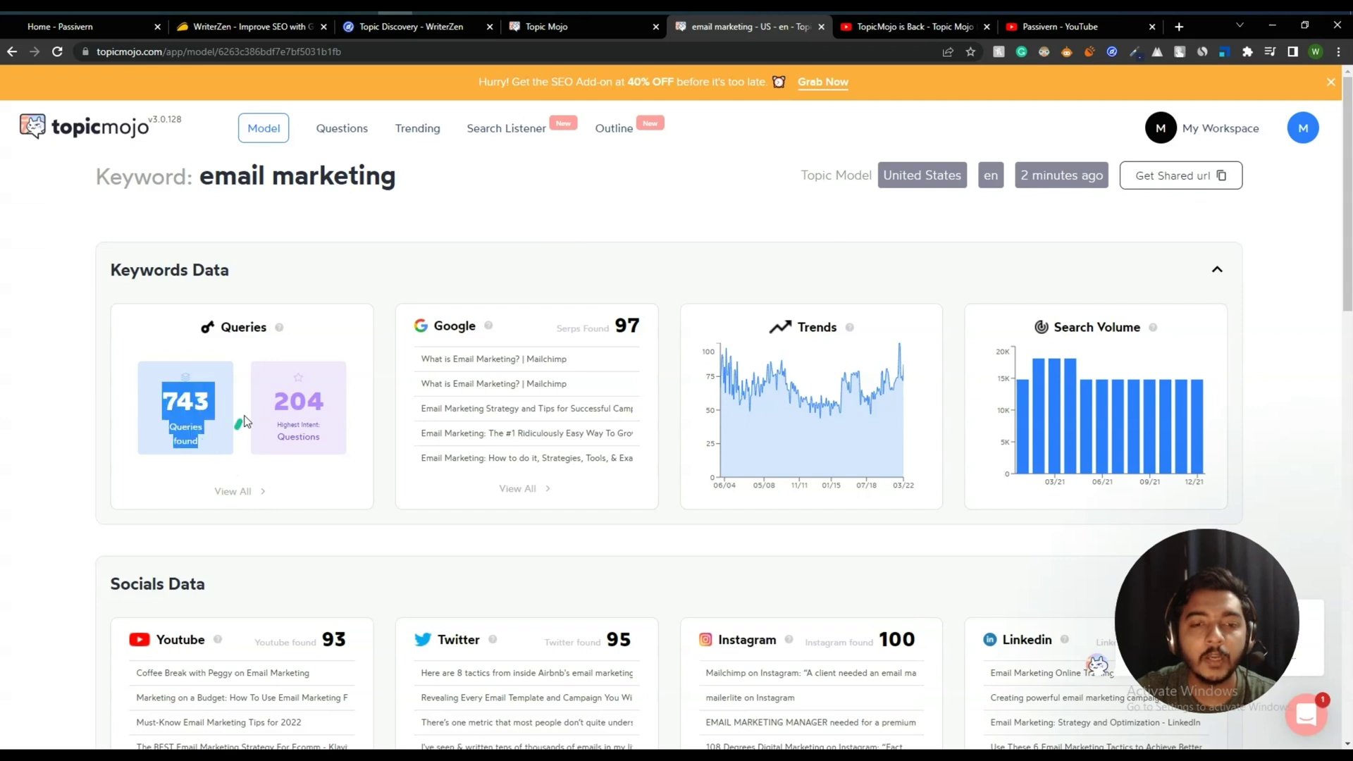
drag(275, 394, 323, 435)
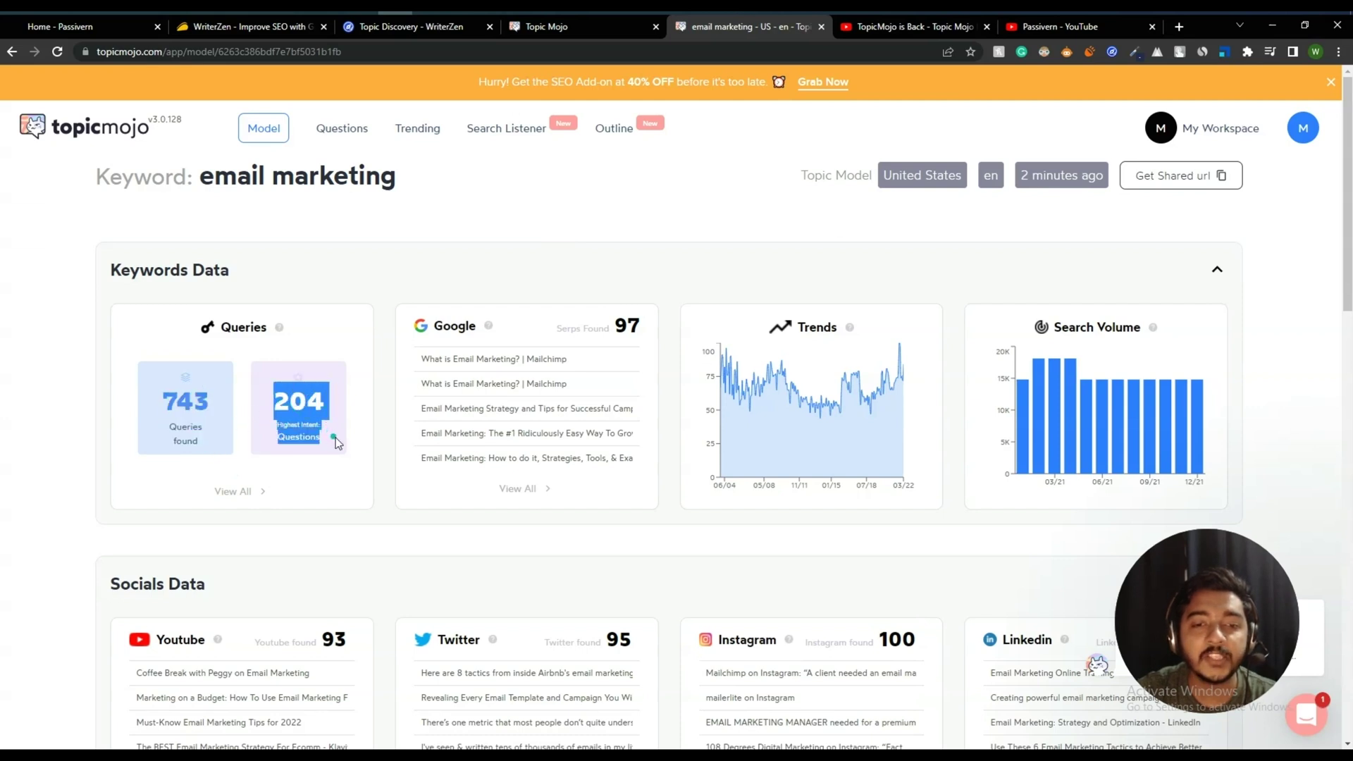
click(338, 444)
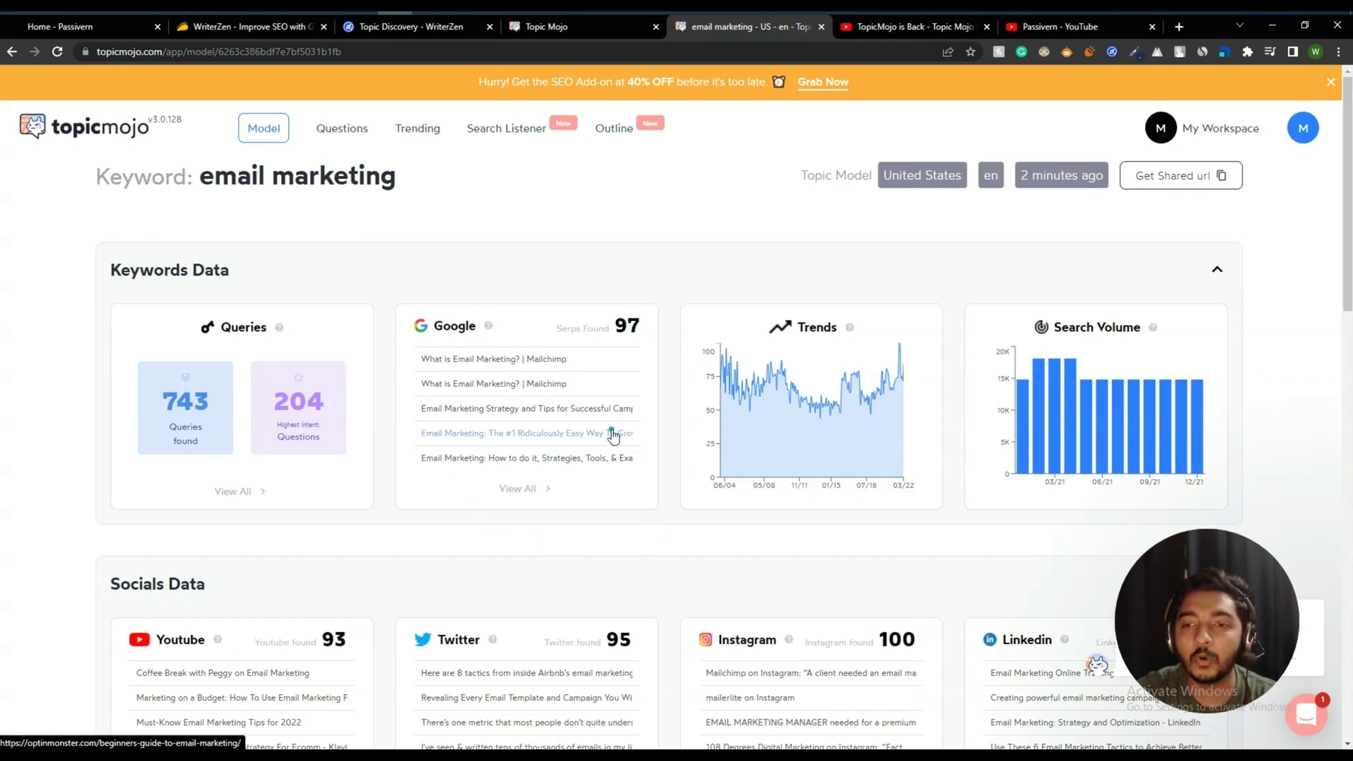
Scroll past the Google, Trends and Search Volume panels to the Socials Data.
mouse_move(1093, 416)
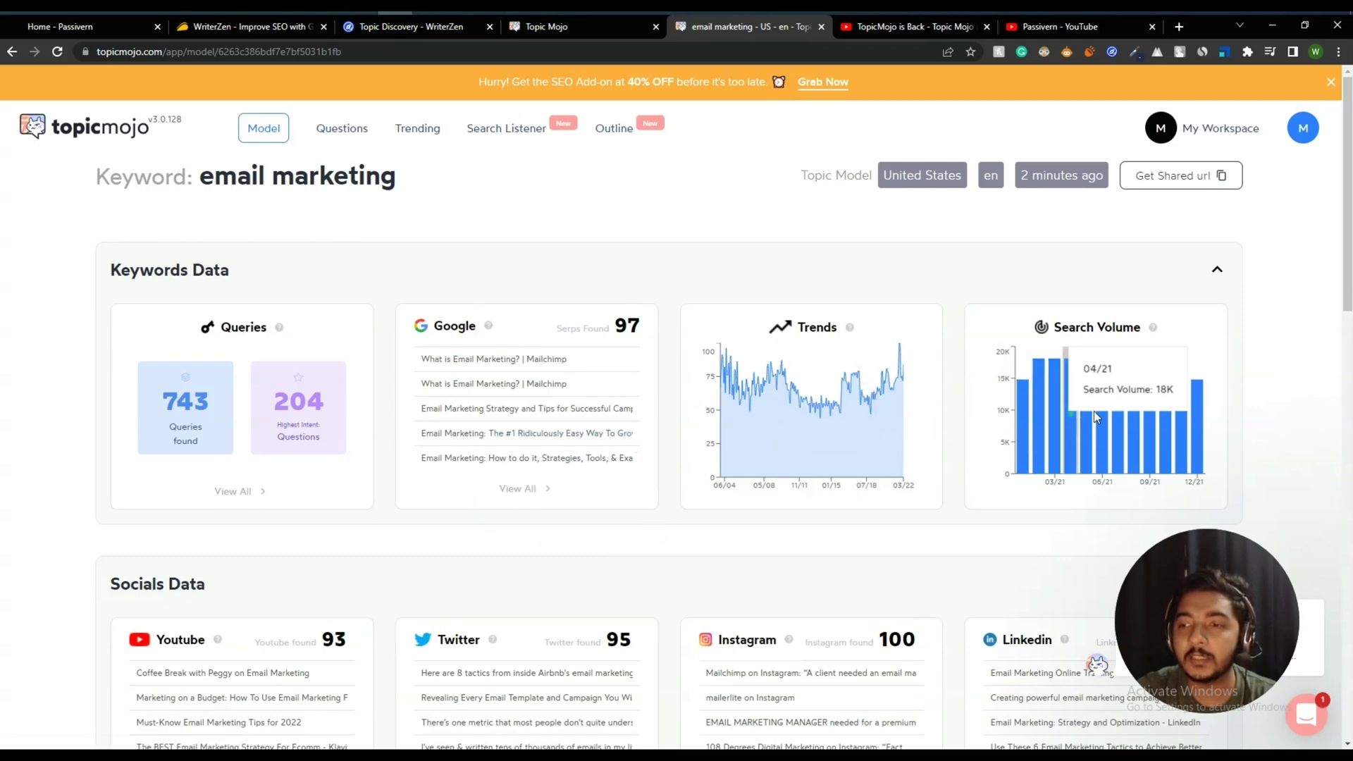
scroll(897, 250, down, 3)
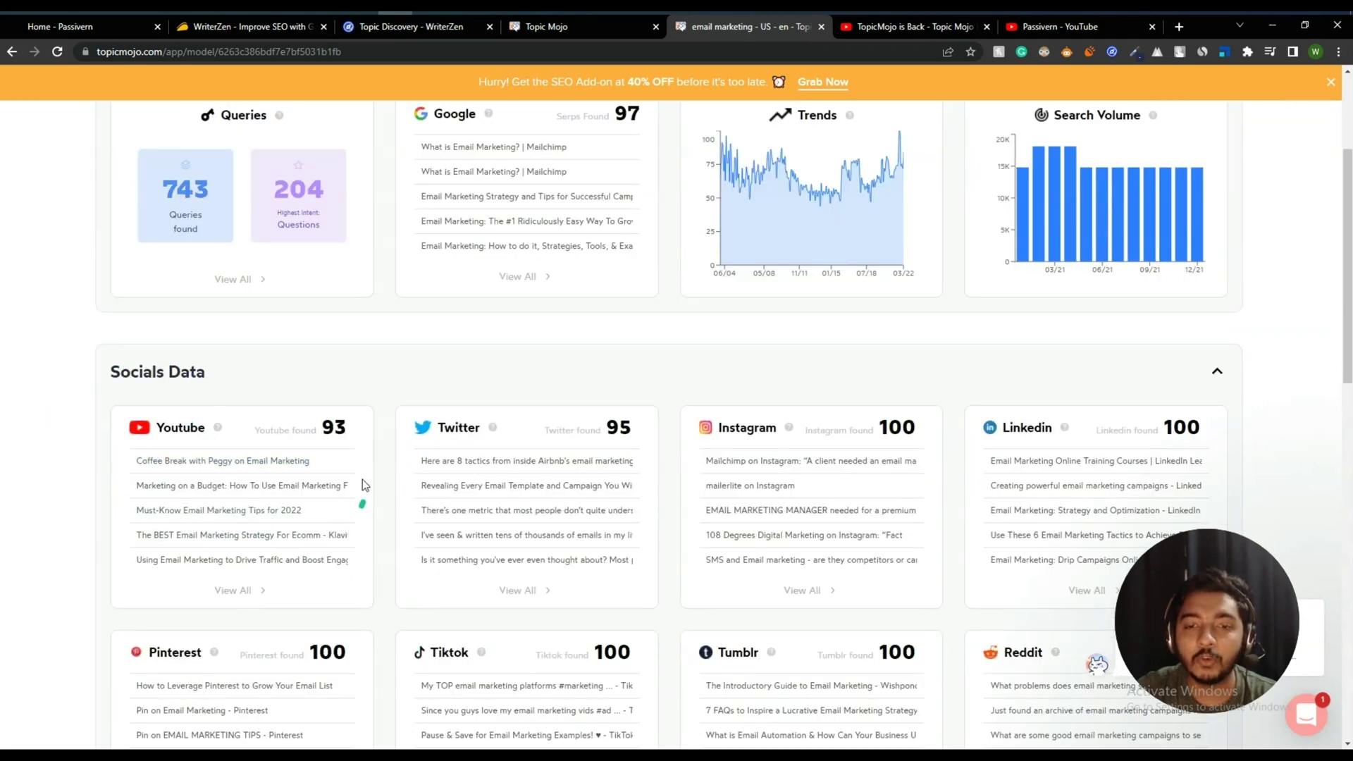
scroll(1021, 513, down, 1)
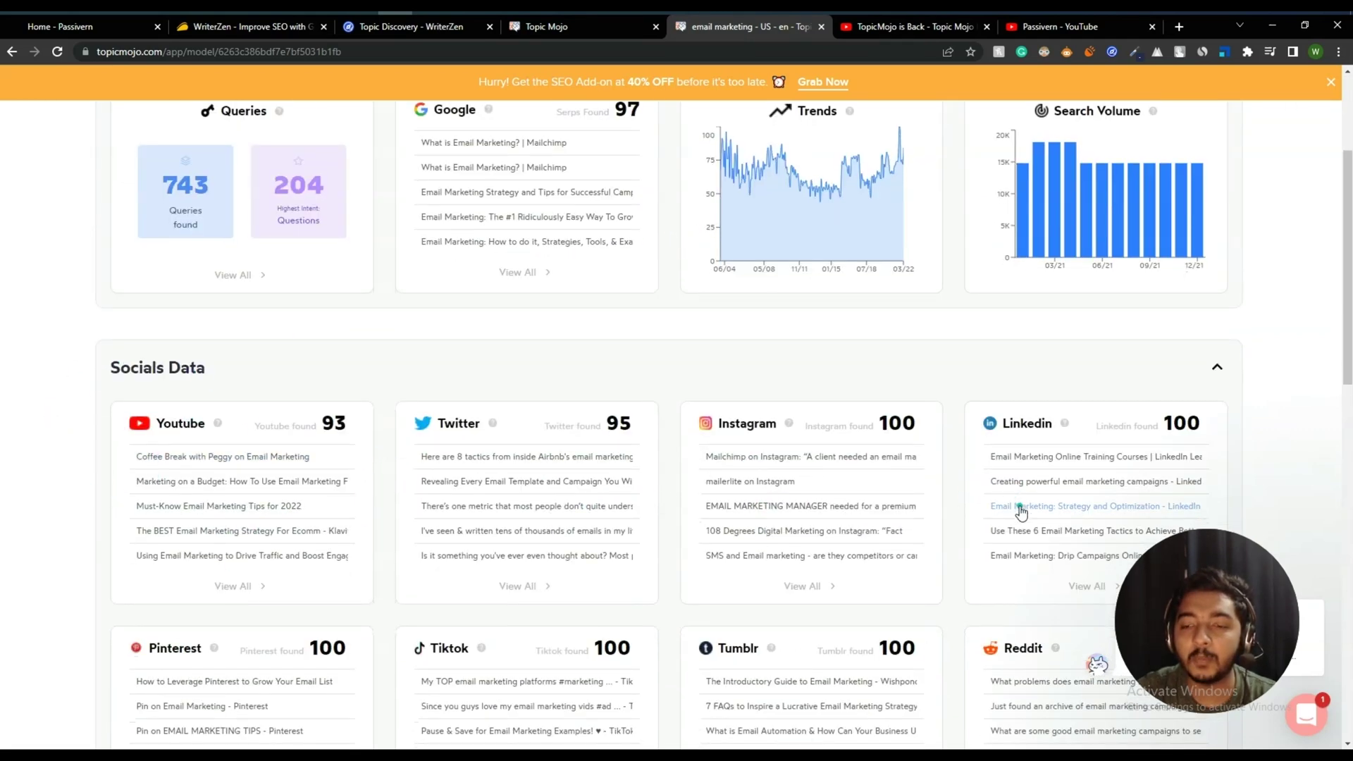
scroll(1021, 512, down, 3)
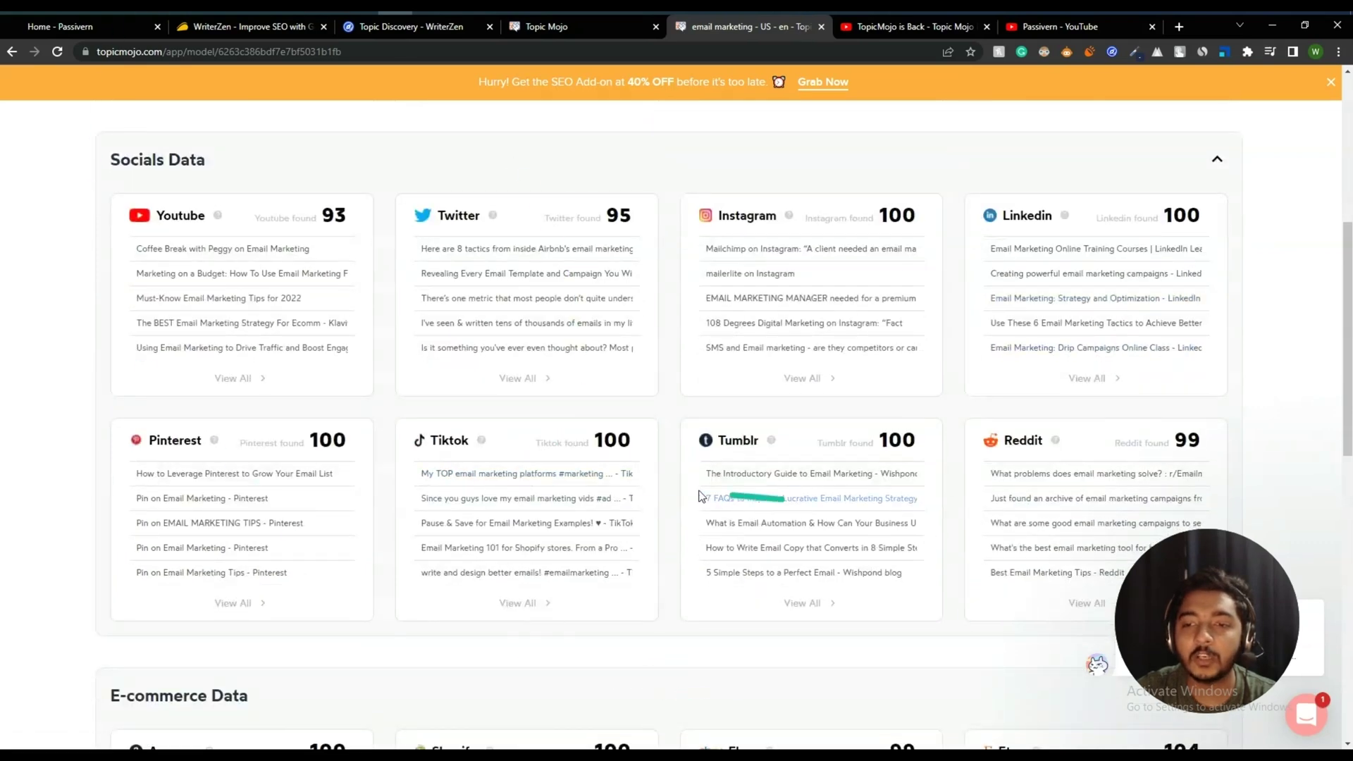